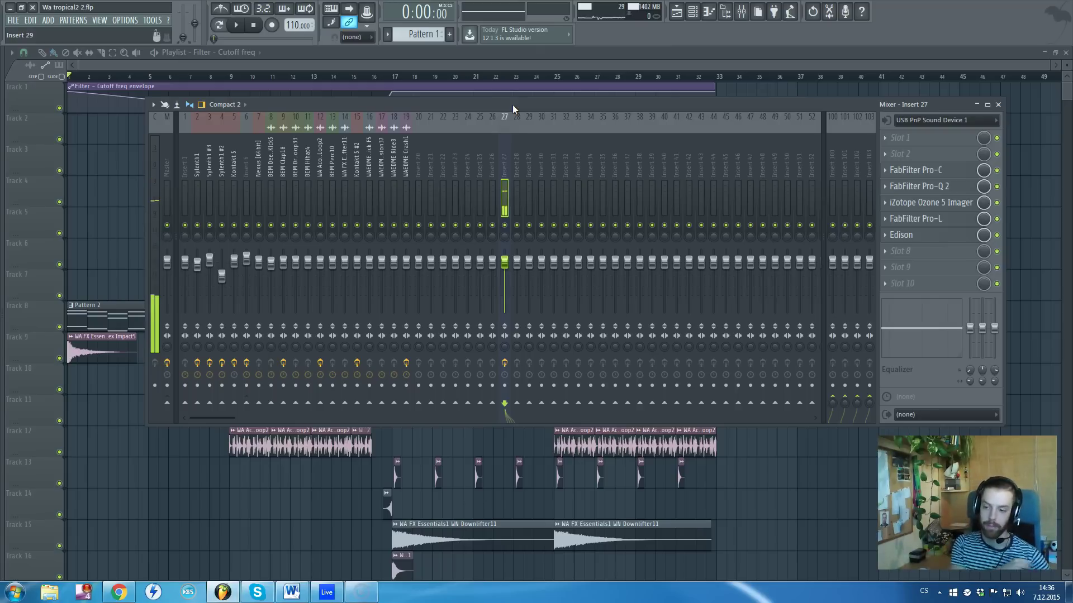
Close the mixer and look over the arrangement in the playlist, down to the lower tracks
right_click(513, 106)
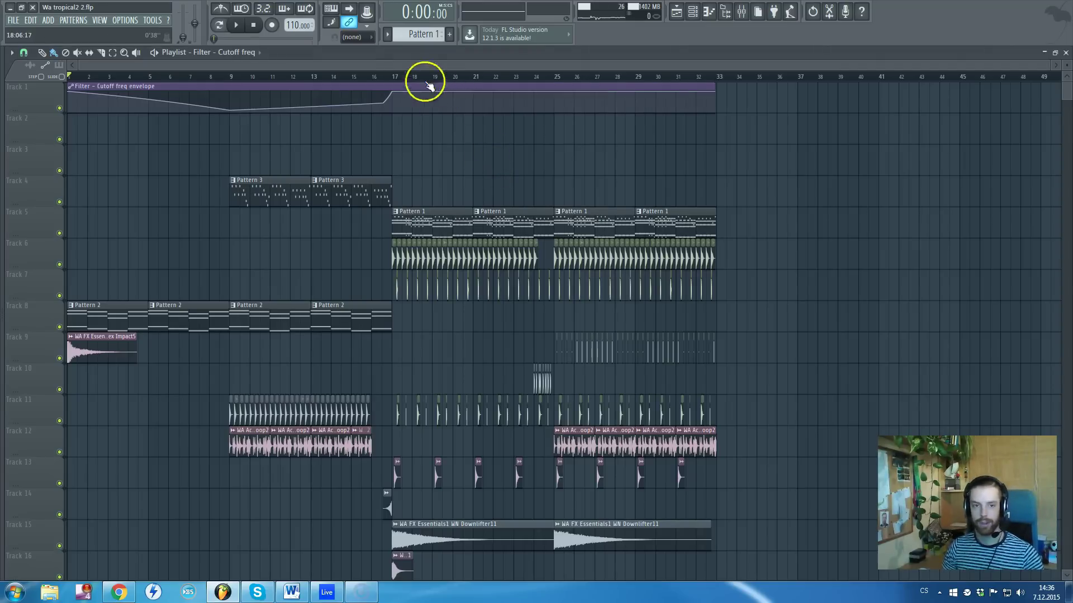
mouse_move(81, 104)
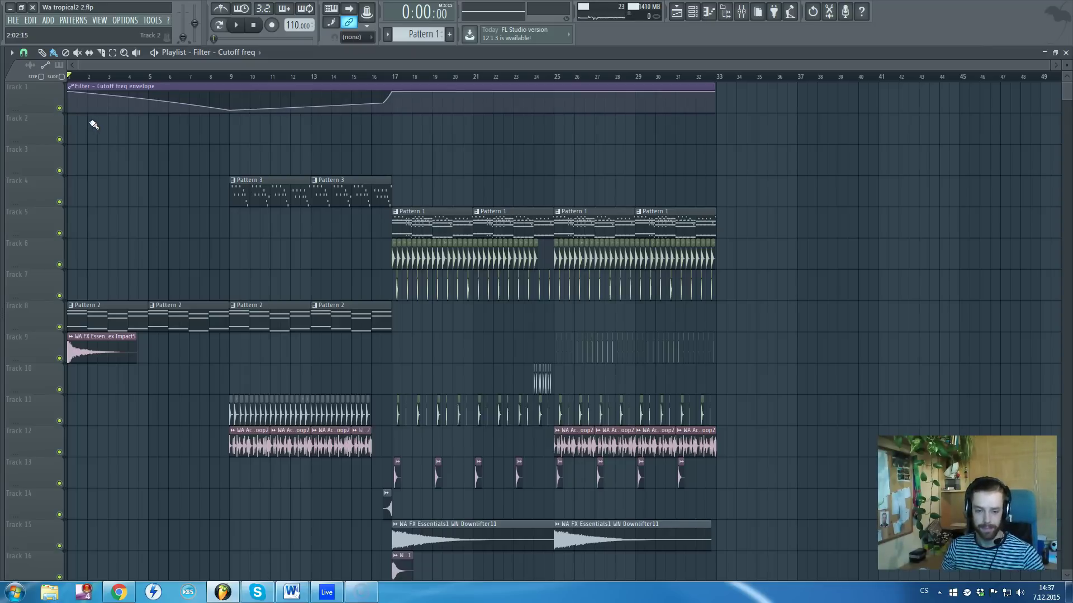
scroll(94, 125, down, 5)
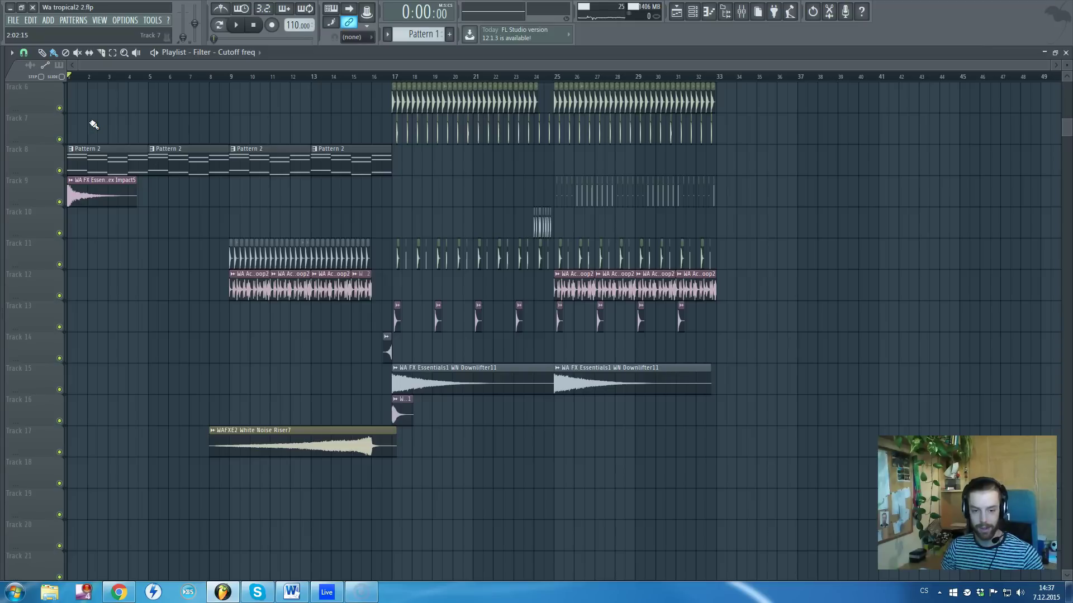
scroll(119, 120, up, 5)
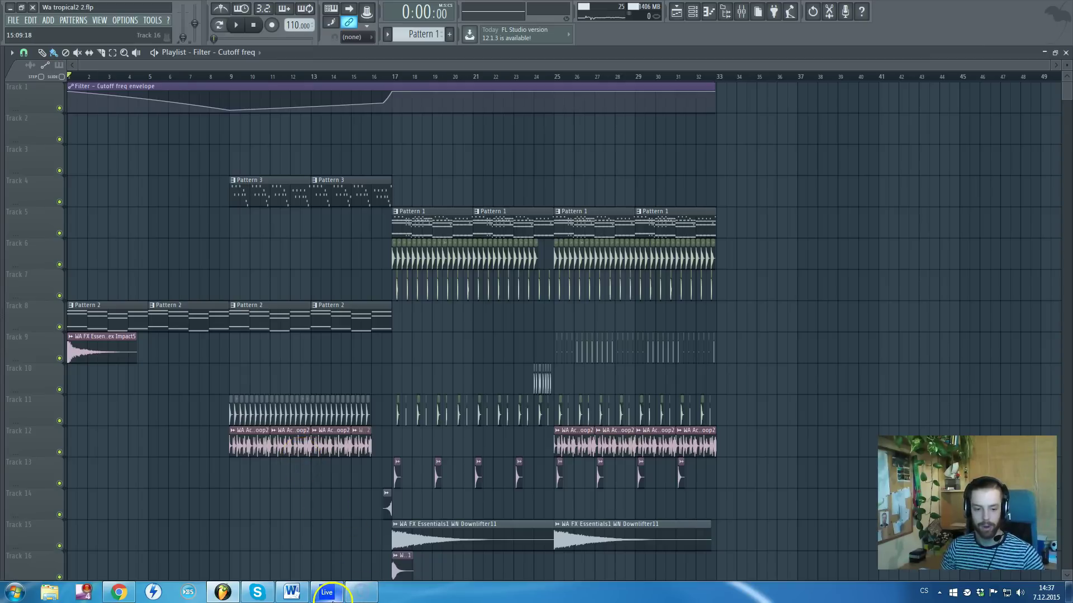
Switch to Ableton Live and browse the plug-ins and audio effects, including the Multiband Dynamics presets and EQ Eight
mouse_move(331, 602)
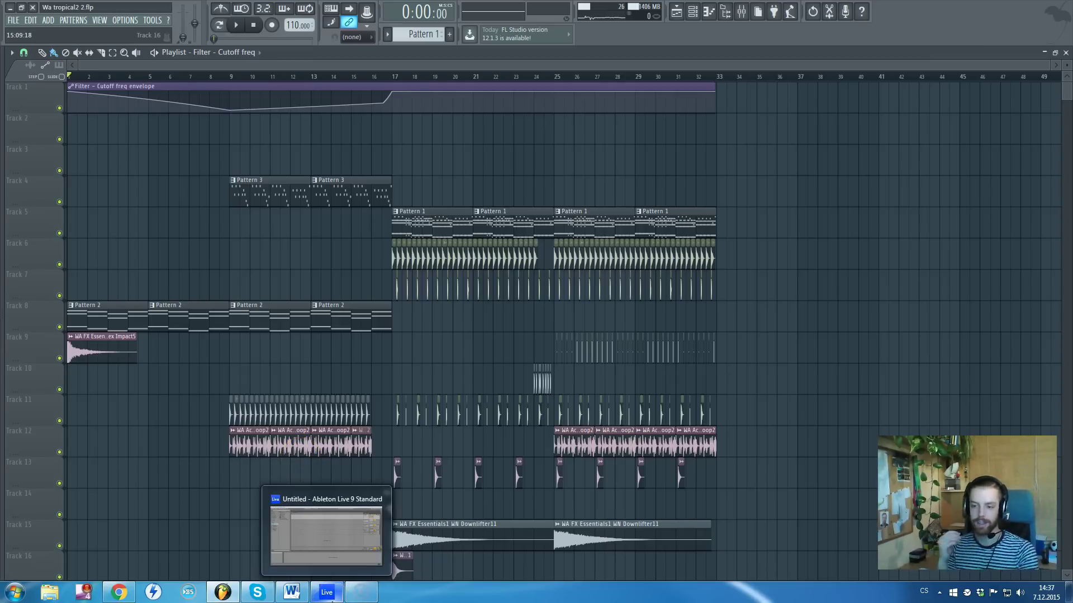
click(331, 598)
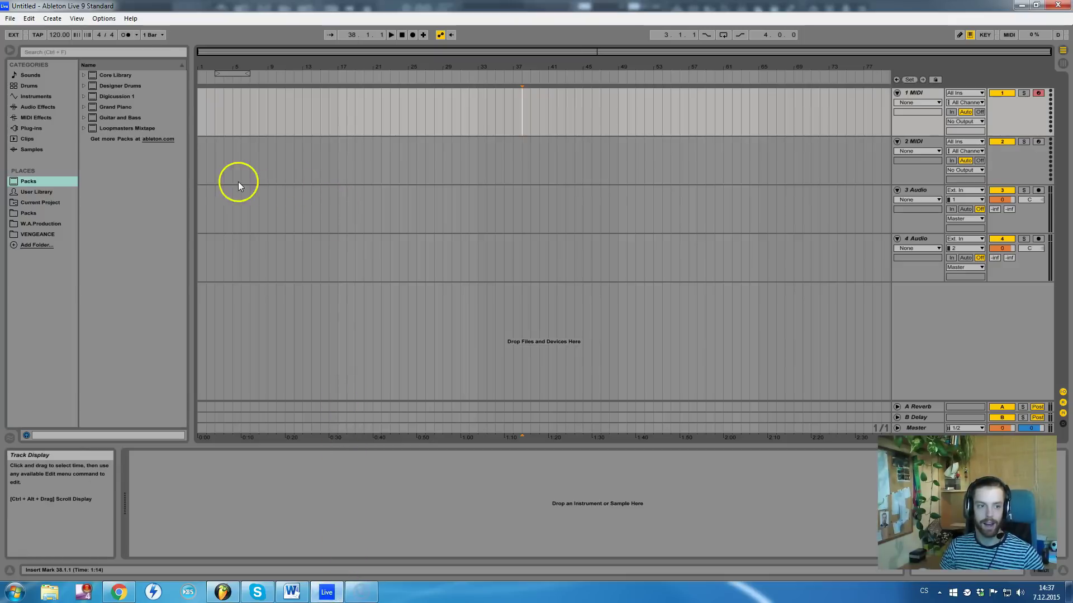
click(35, 128)
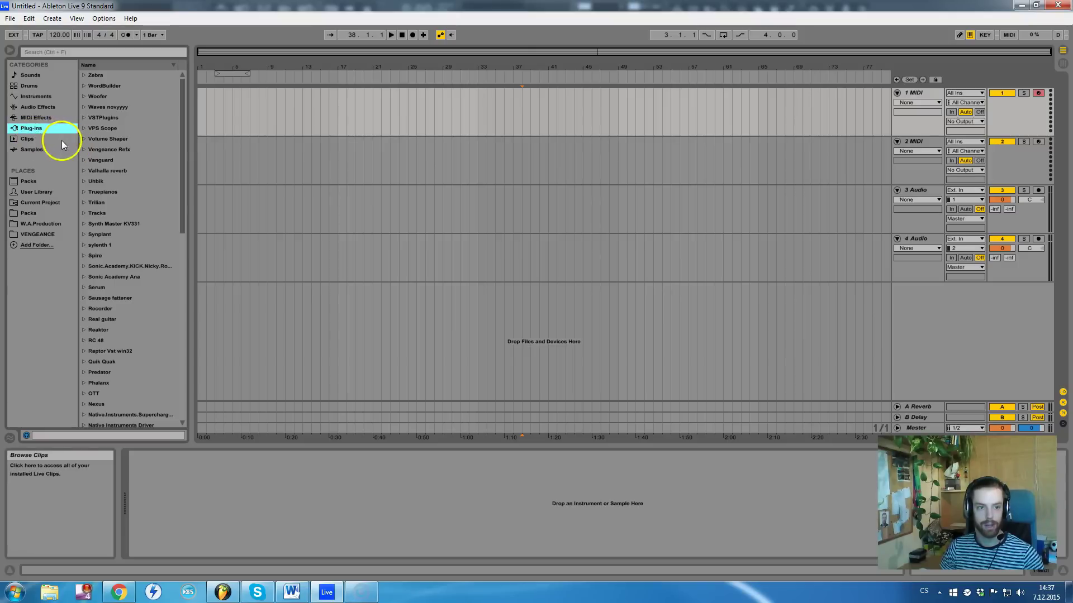
click(43, 108)
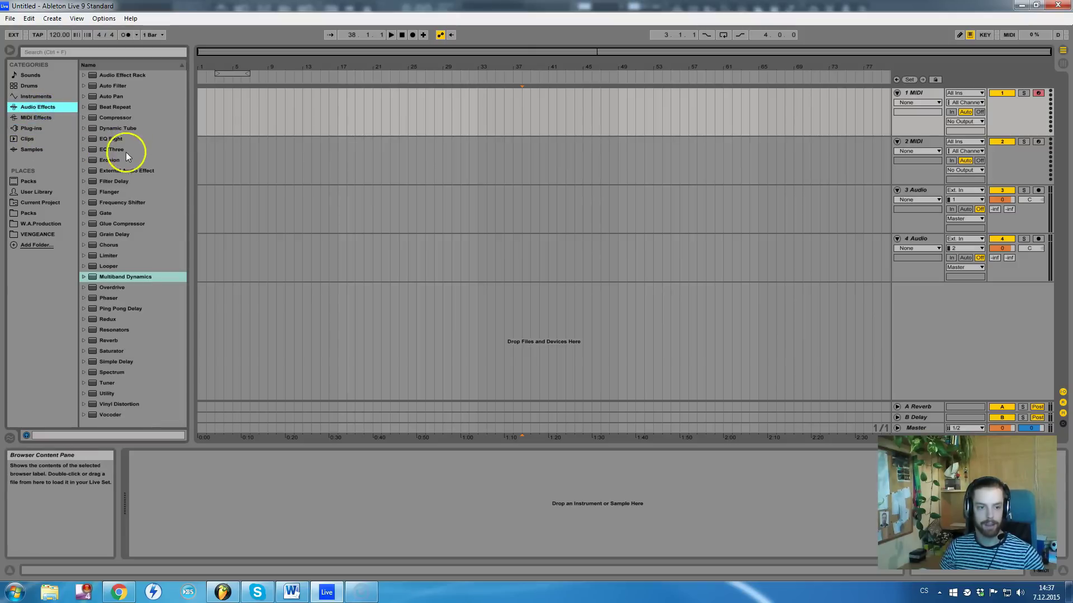
click(83, 277)
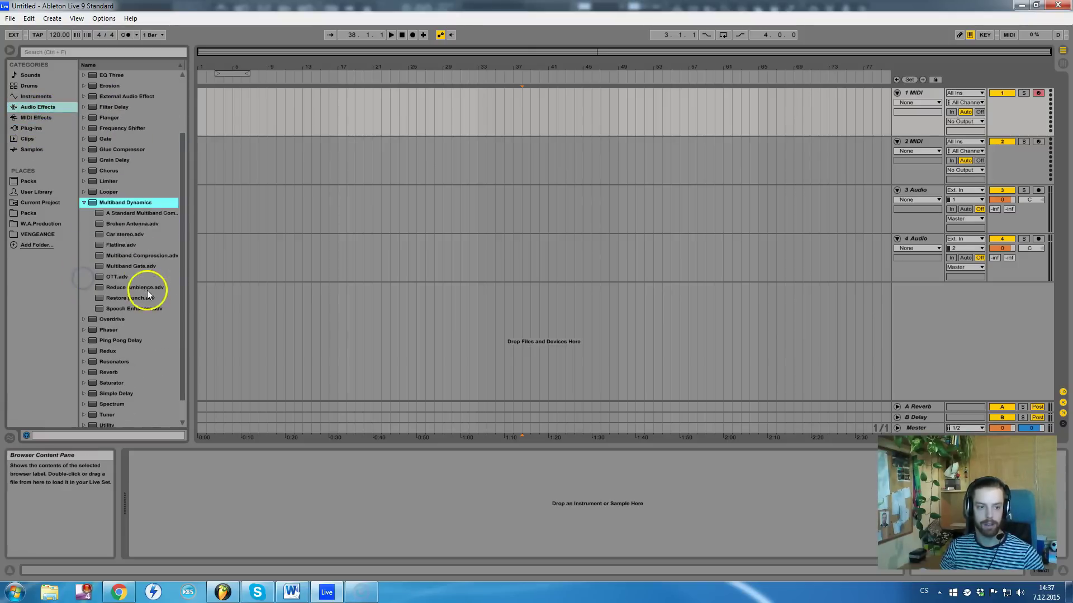
click(85, 204)
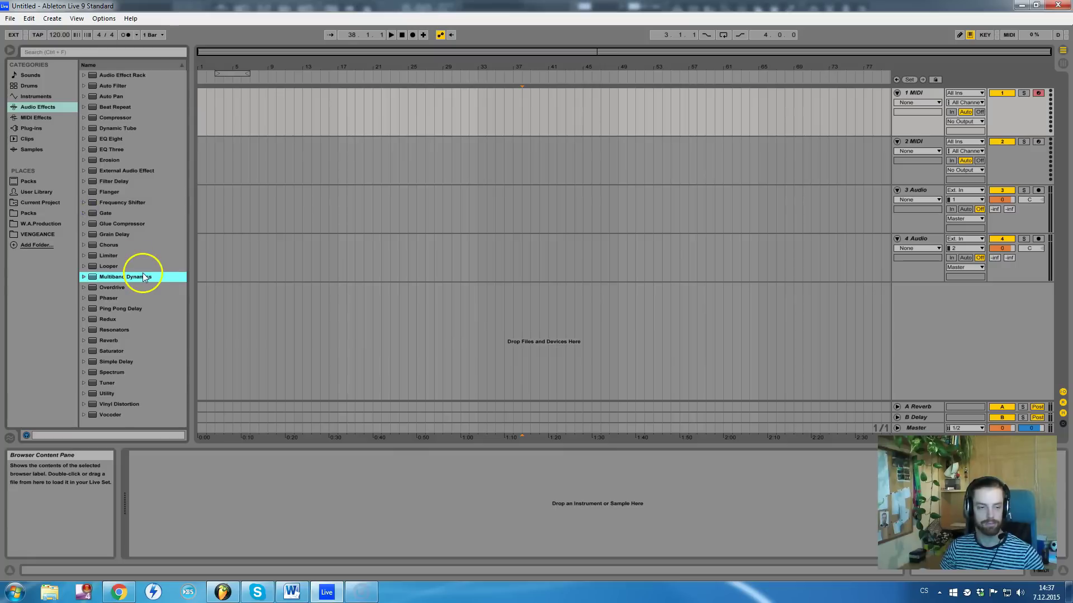
click(84, 138)
click(83, 138)
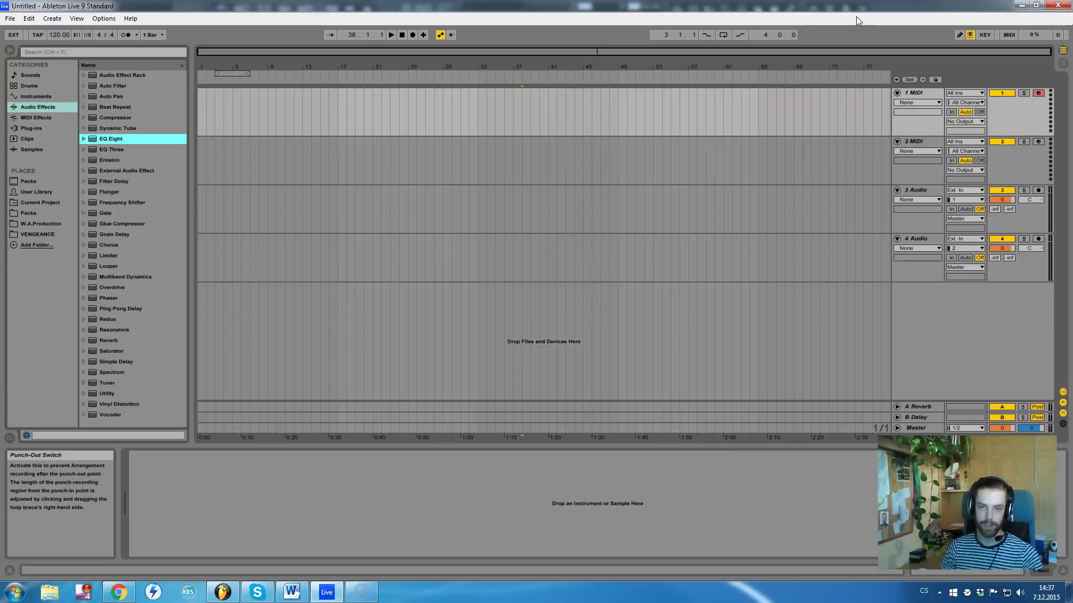
click(227, 28)
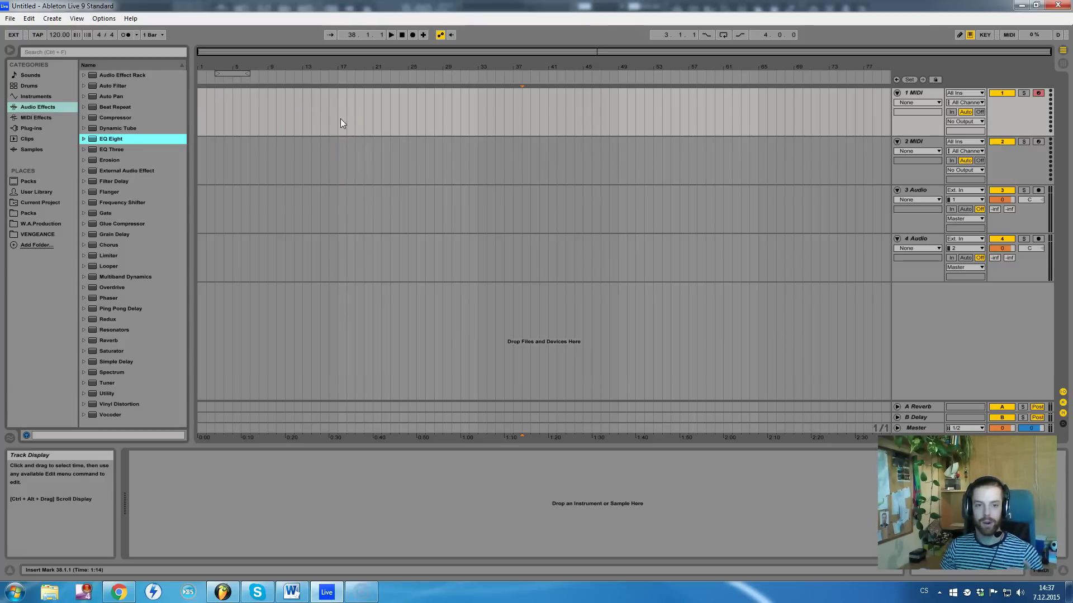
Switch back to FL Studio and place the playlist's playback position at the start of bar 9
click(222, 592)
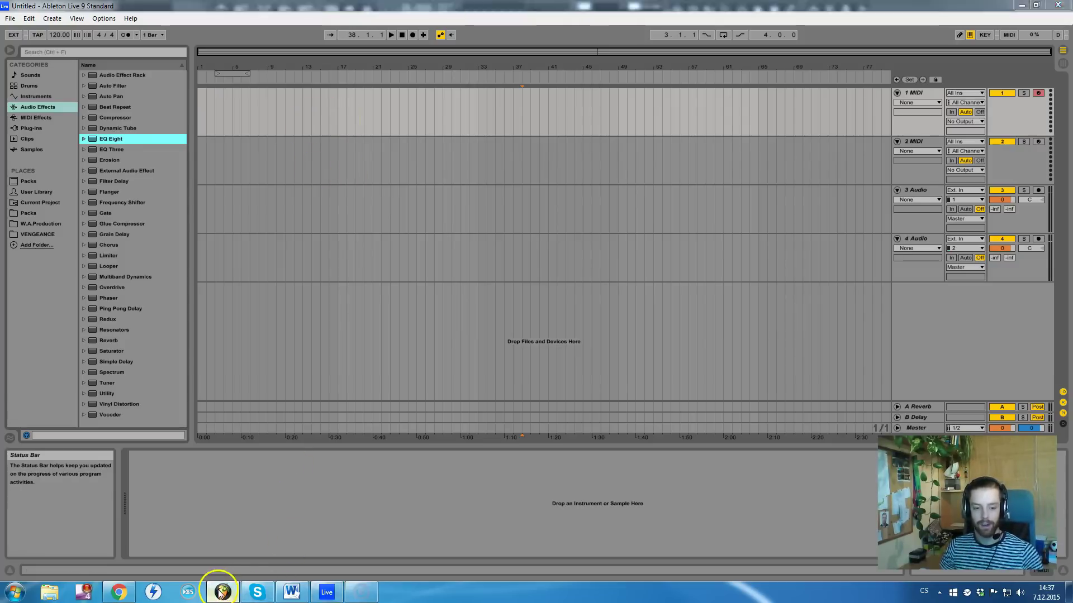
click(347, 76)
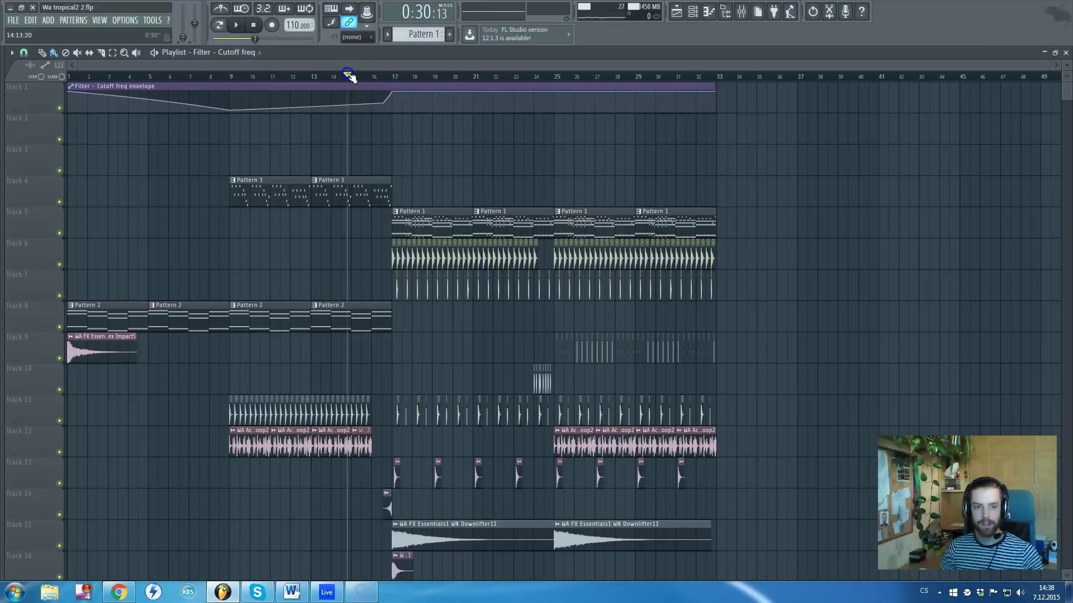
click(227, 77)
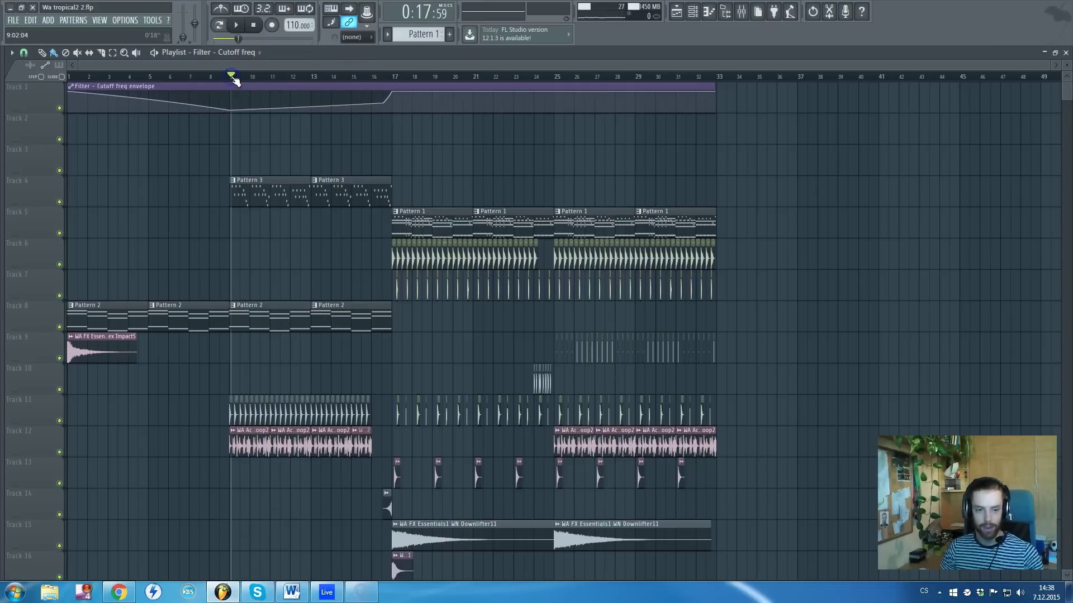
click(229, 79)
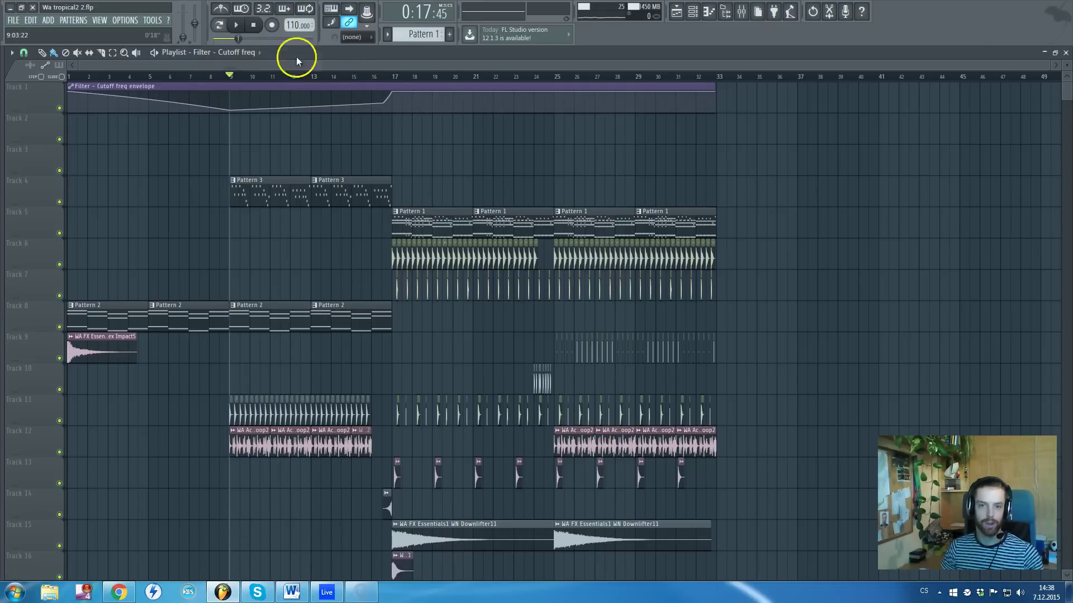
Set the playlist's snap resolution to Beat
click(25, 54)
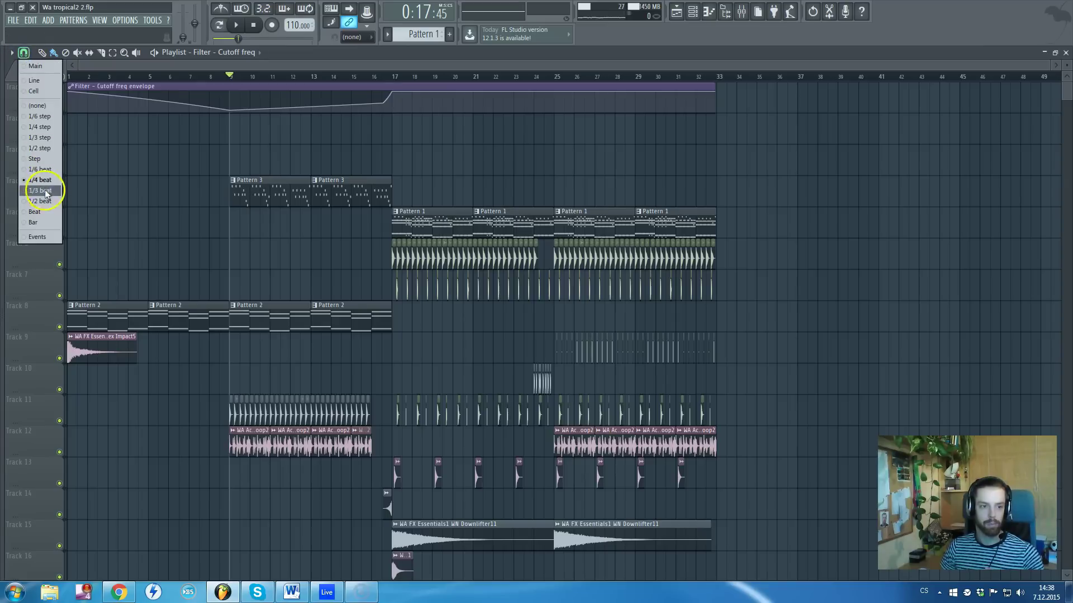
click(48, 211)
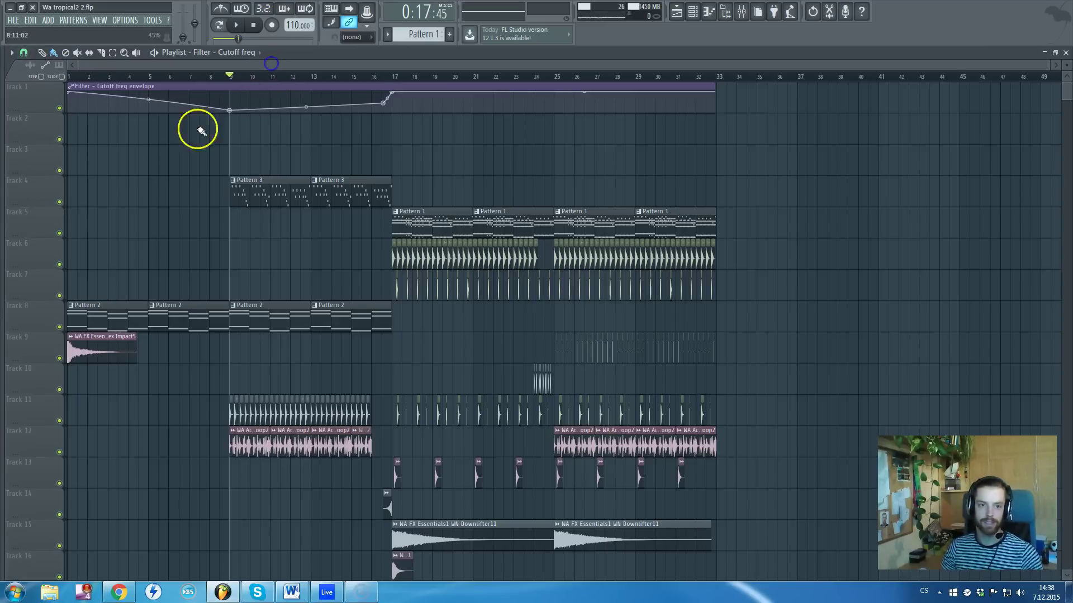
scroll(270, 73, up, 3)
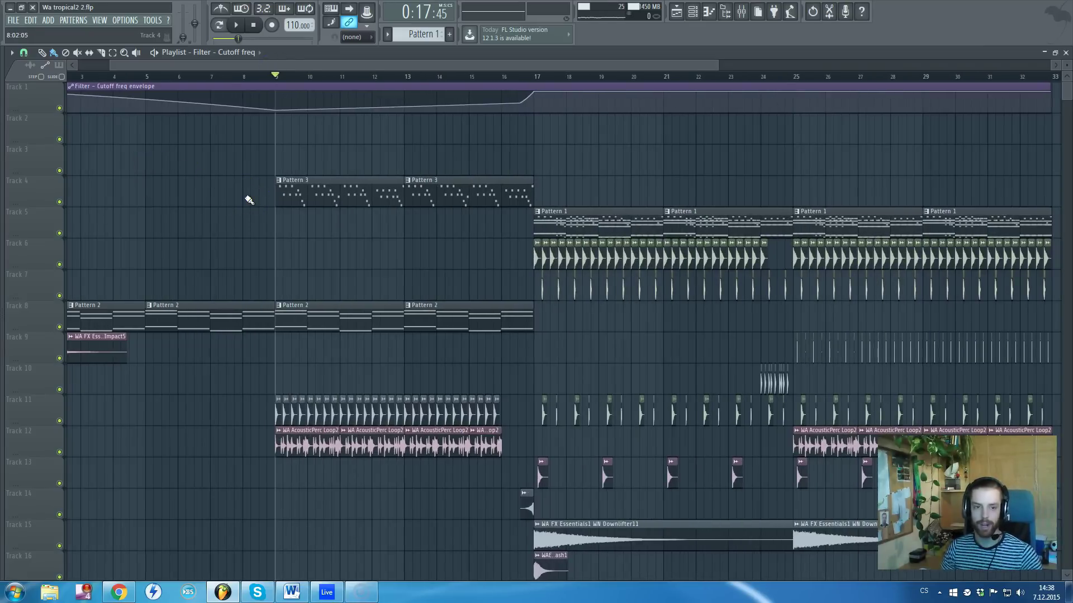
click(308, 241)
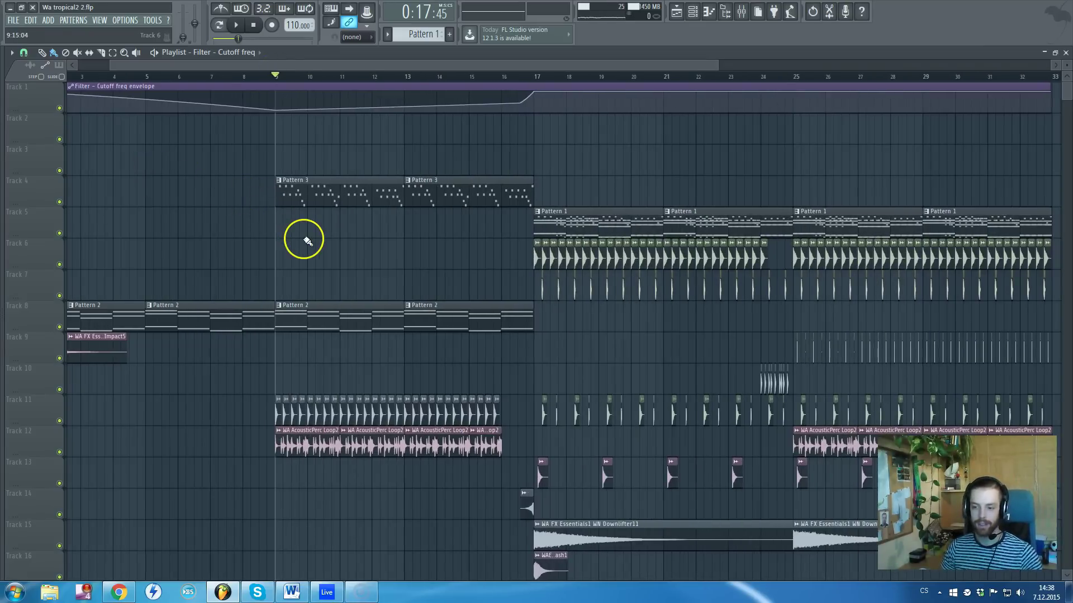
Review the full arrangement across all playlist tracks and briefly view the mixer
drag(273, 72, 380, 549)
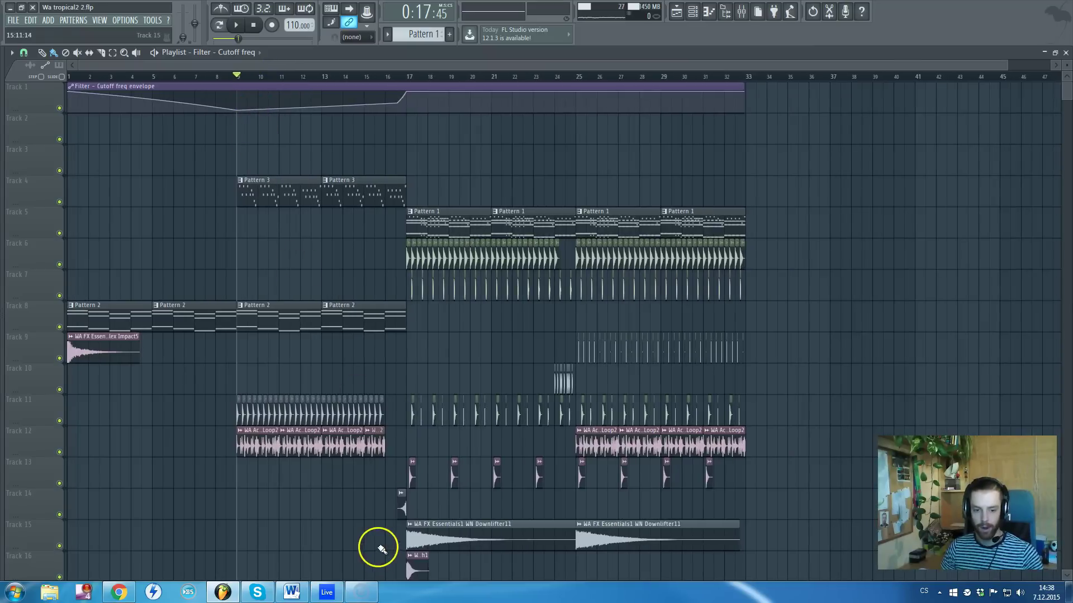
drag(787, 283, 809, 285)
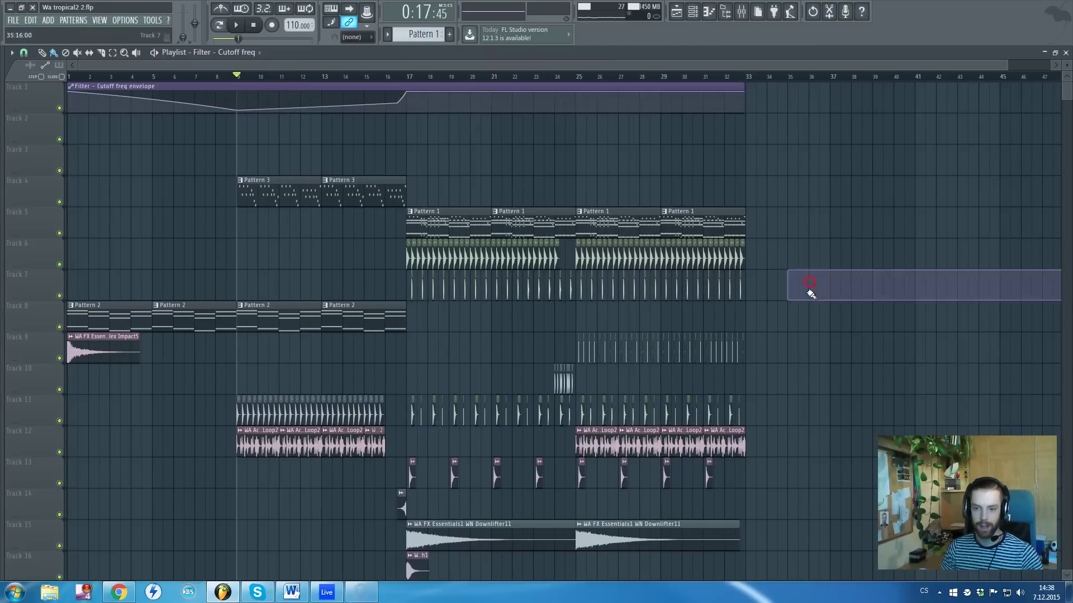
scroll(347, 473, down, 8)
scroll(335, 448, up, 7)
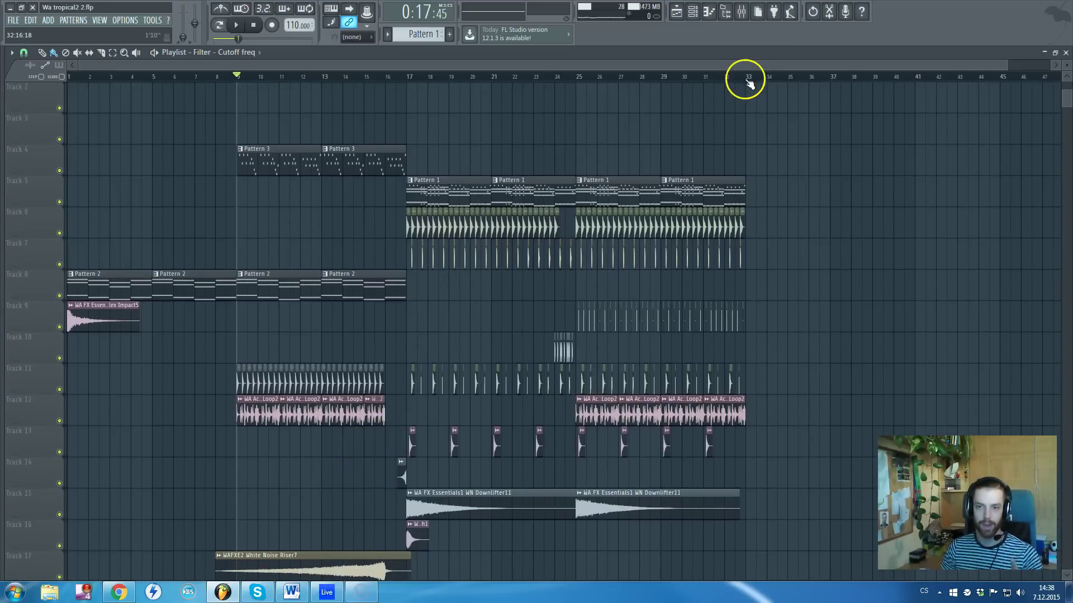
click(741, 11)
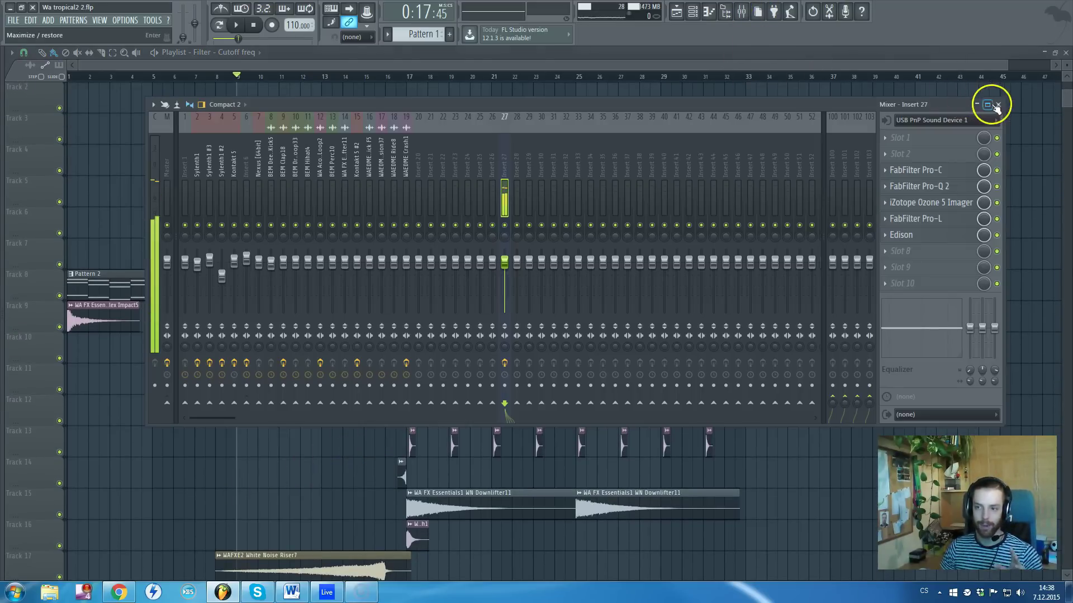
click(997, 105)
scroll(805, 89, down, 7)
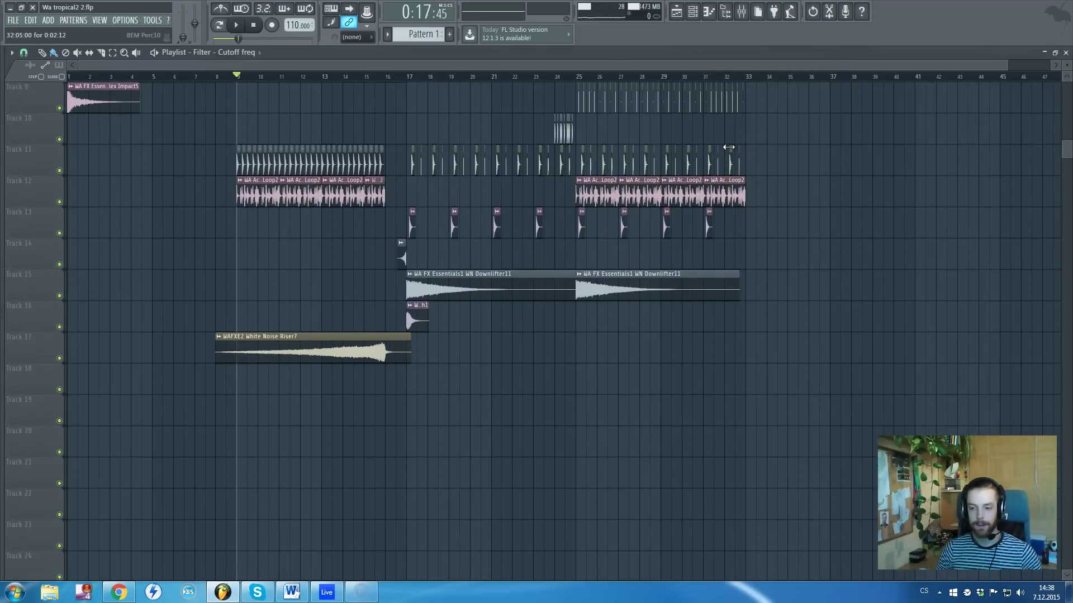
scroll(421, 493, up, 4)
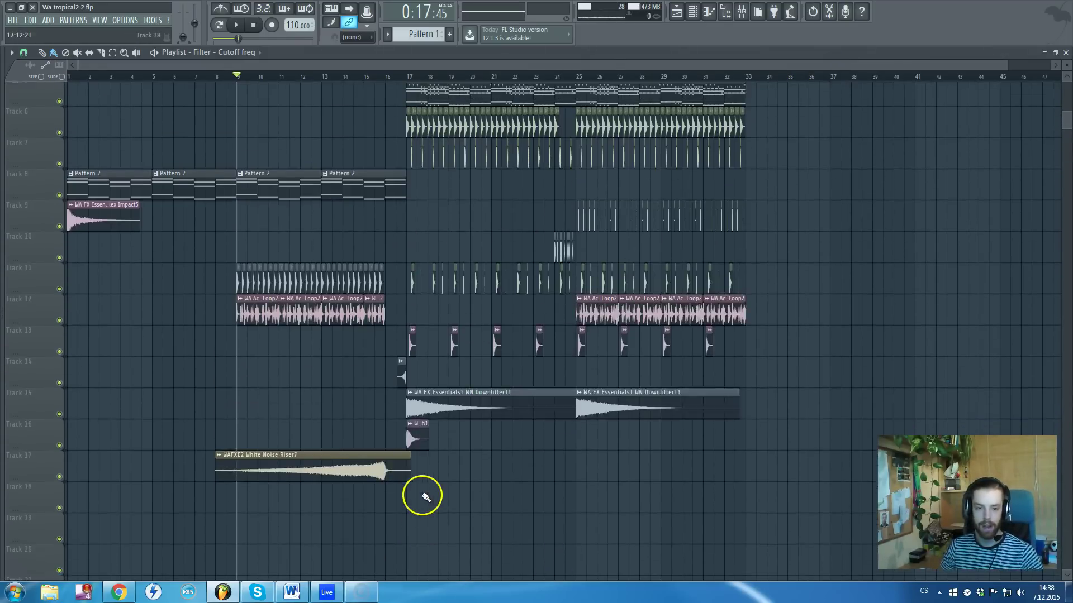
Switch to Ableton Live to view its empty arrangement and return to the FL Studio playlist
click(325, 593)
click(593, 208)
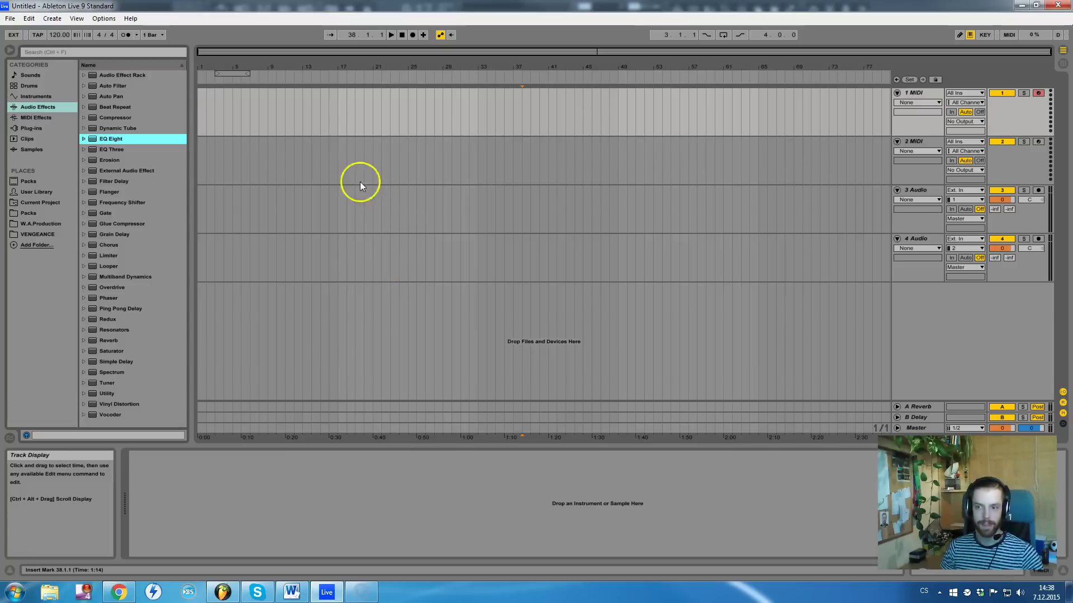
click(222, 592)
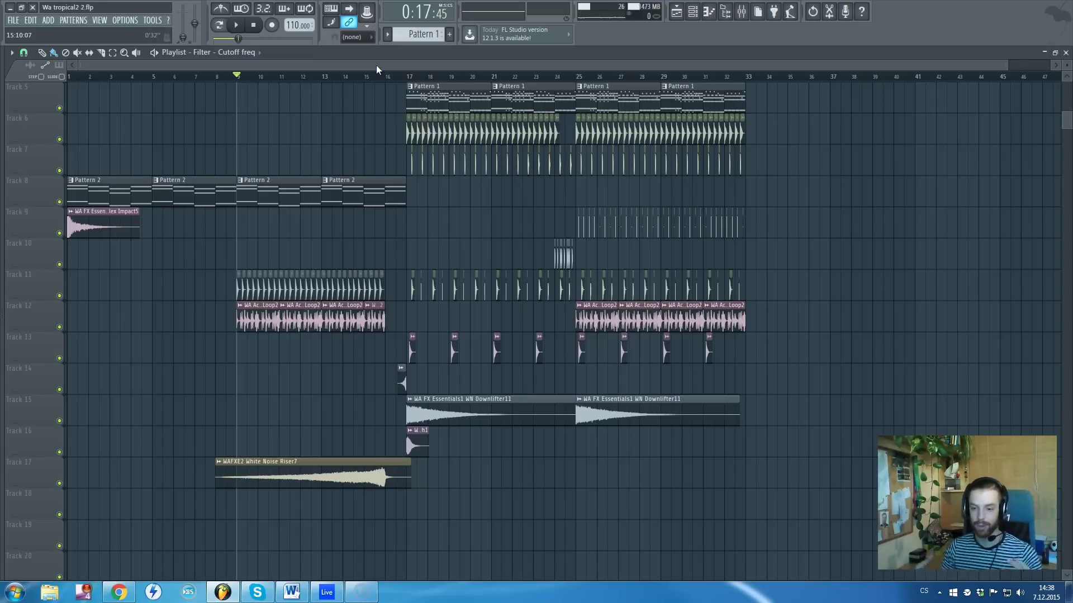
click(521, 55)
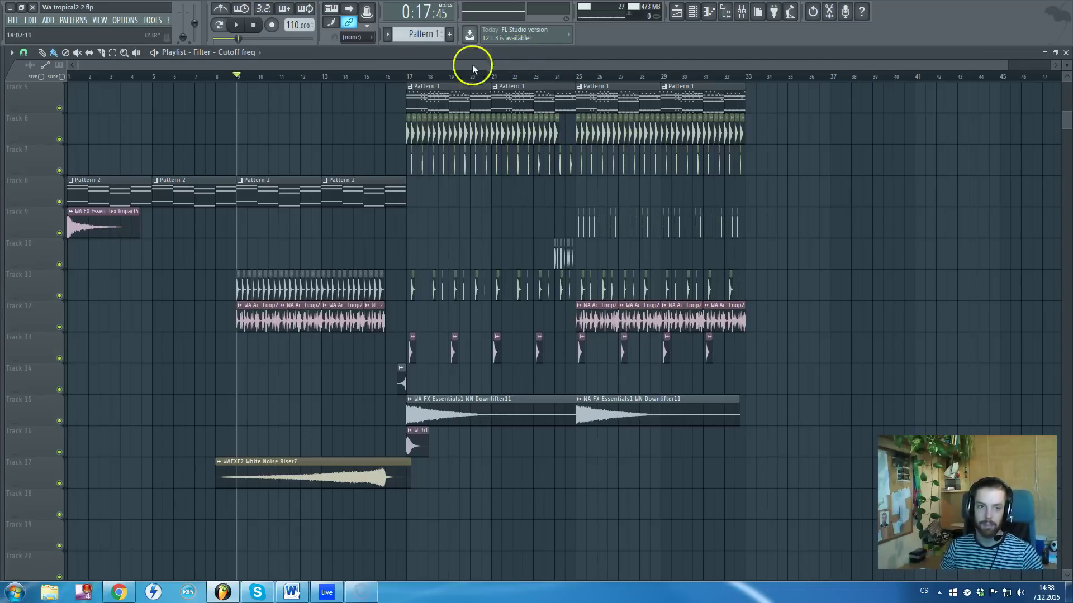
Restore the maximized playlist to a floating window, reposition it, and bring the channel rack to the front
double_click(340, 57)
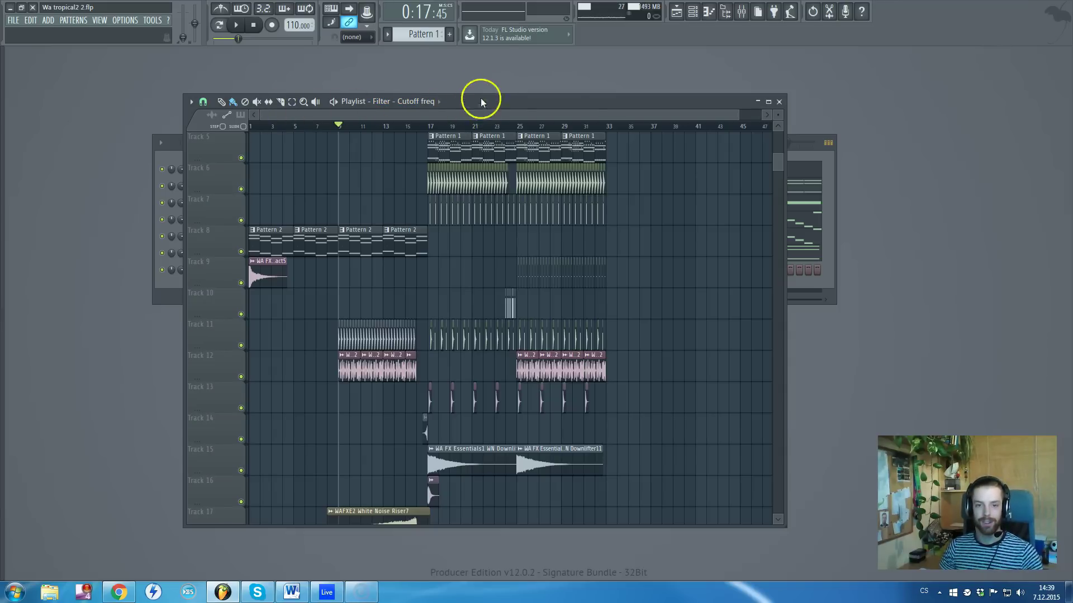
click(427, 34)
drag(493, 102, 528, 116)
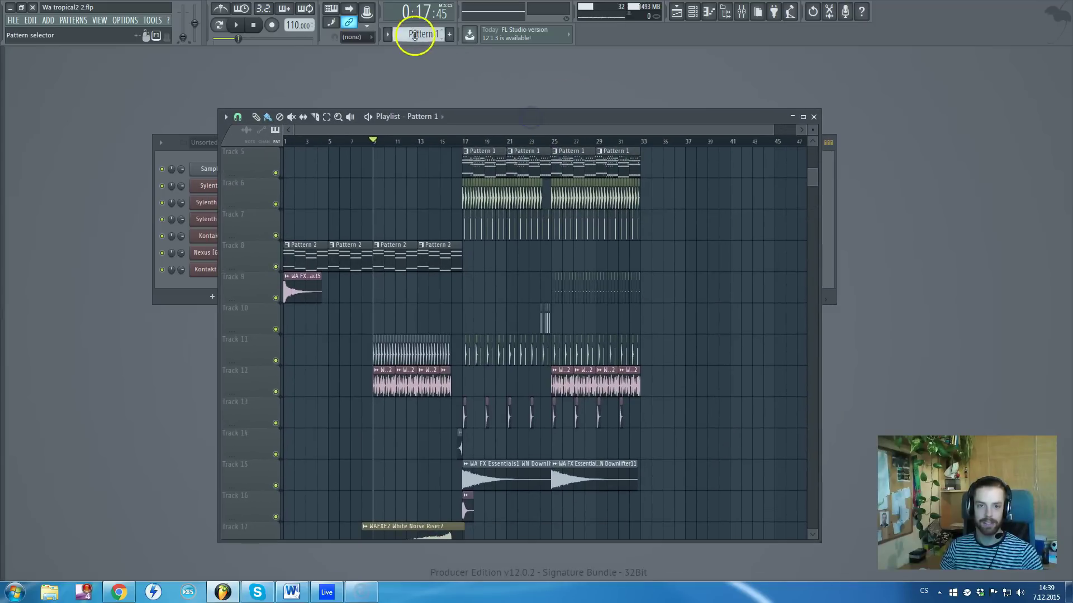
click(175, 283)
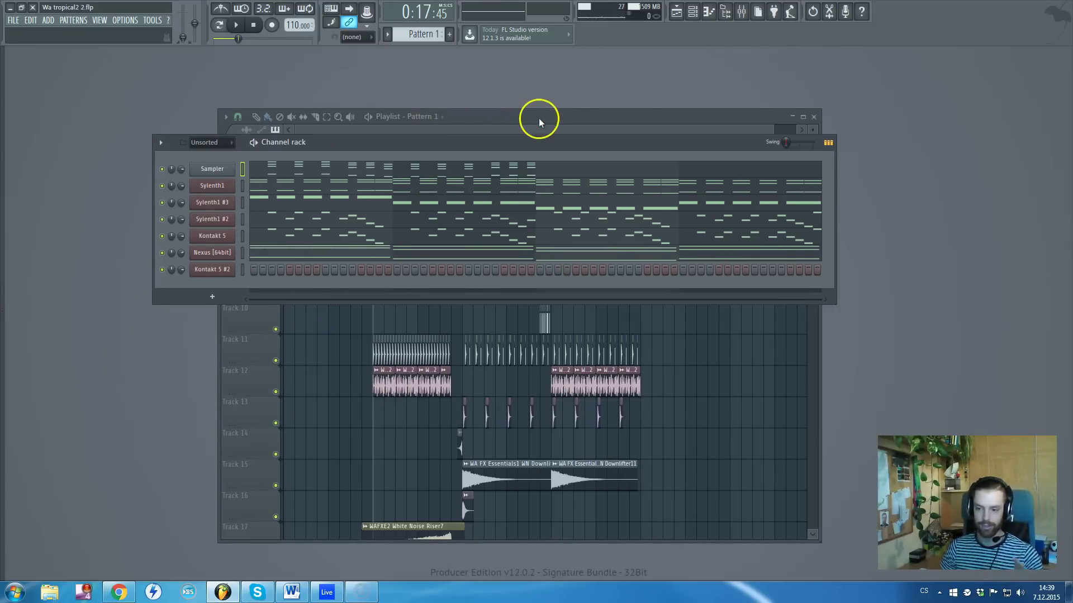
Switch to Ableton Live and review its available view, options and help commands
click(327, 591)
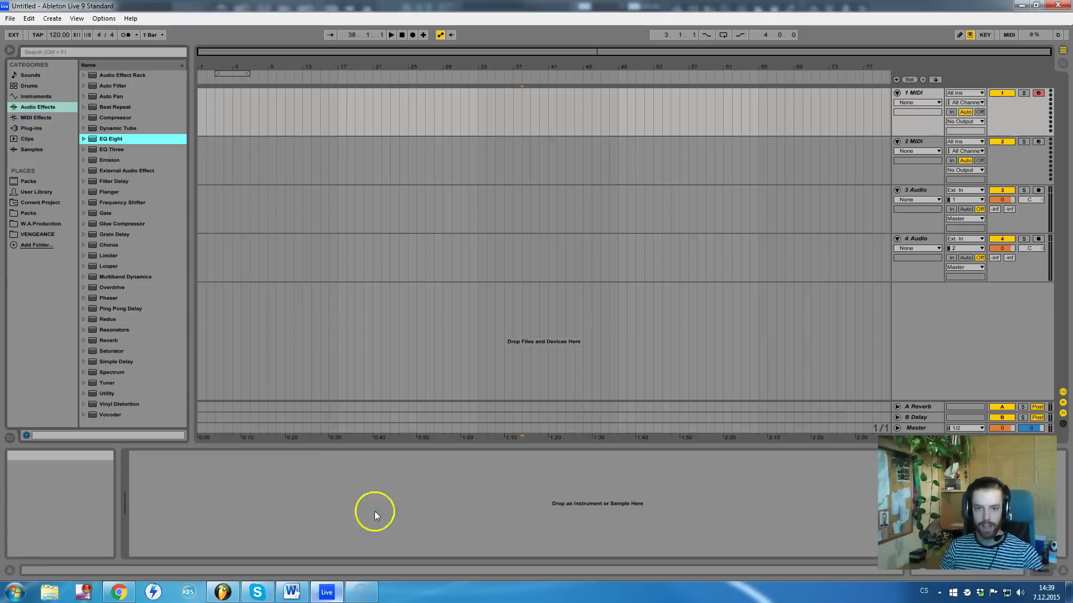
click(97, 20)
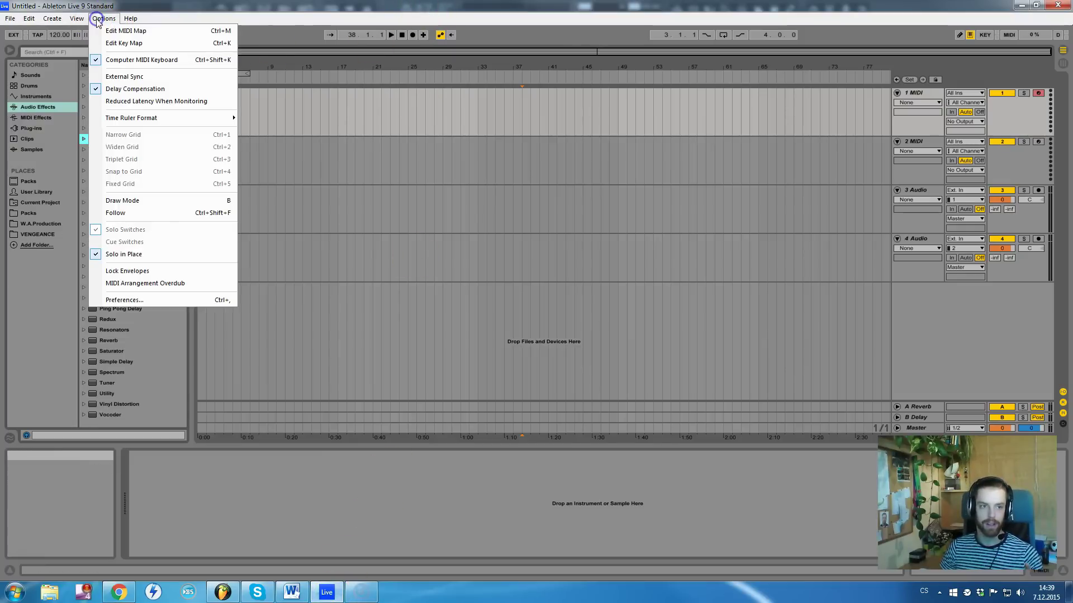
mouse_move(130, 22)
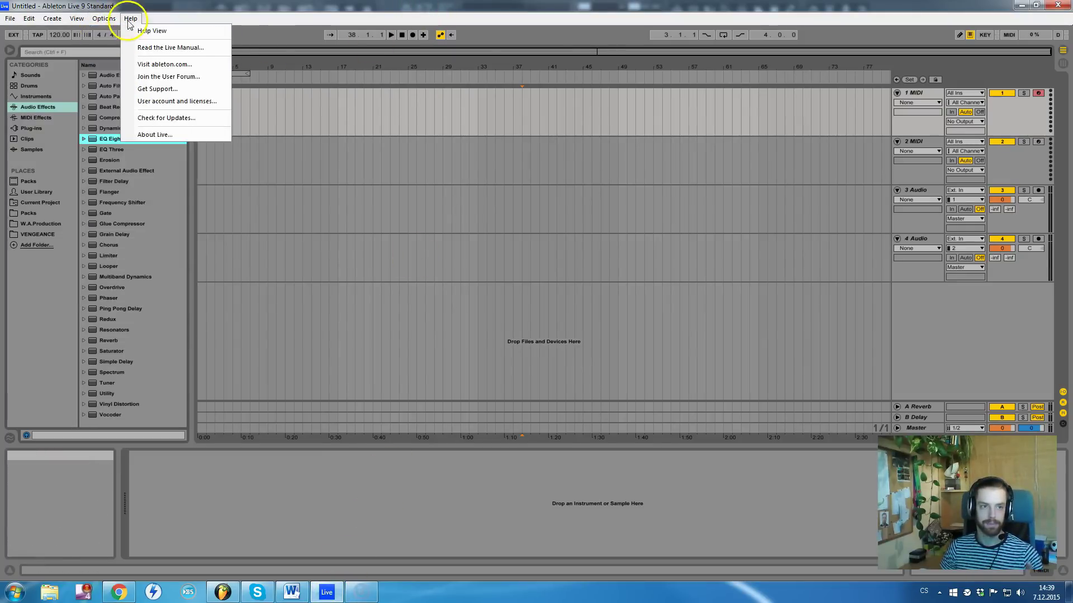
mouse_move(76, 20)
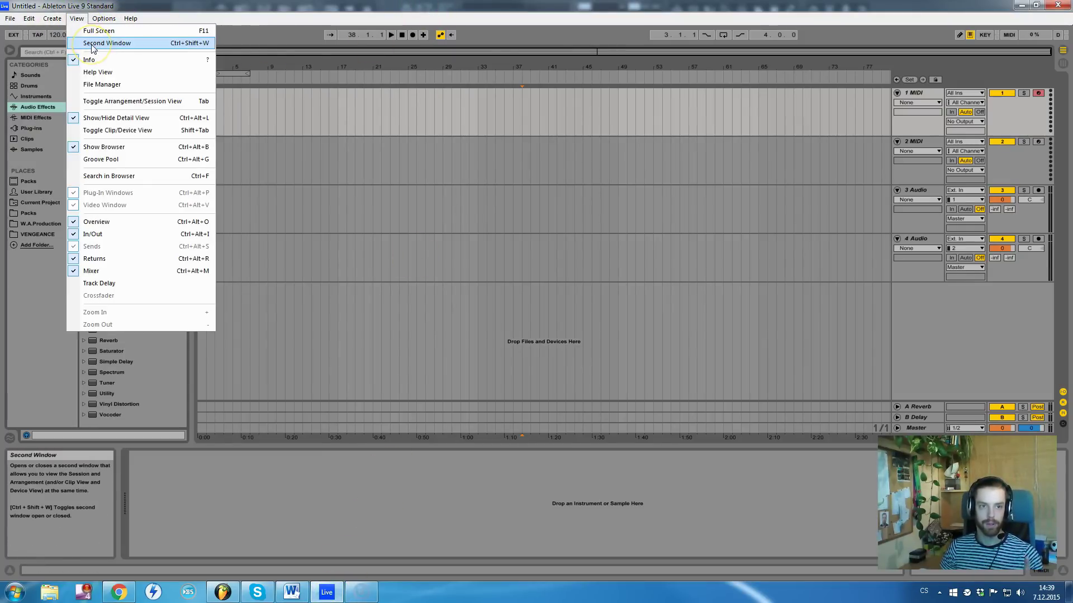
click(245, 12)
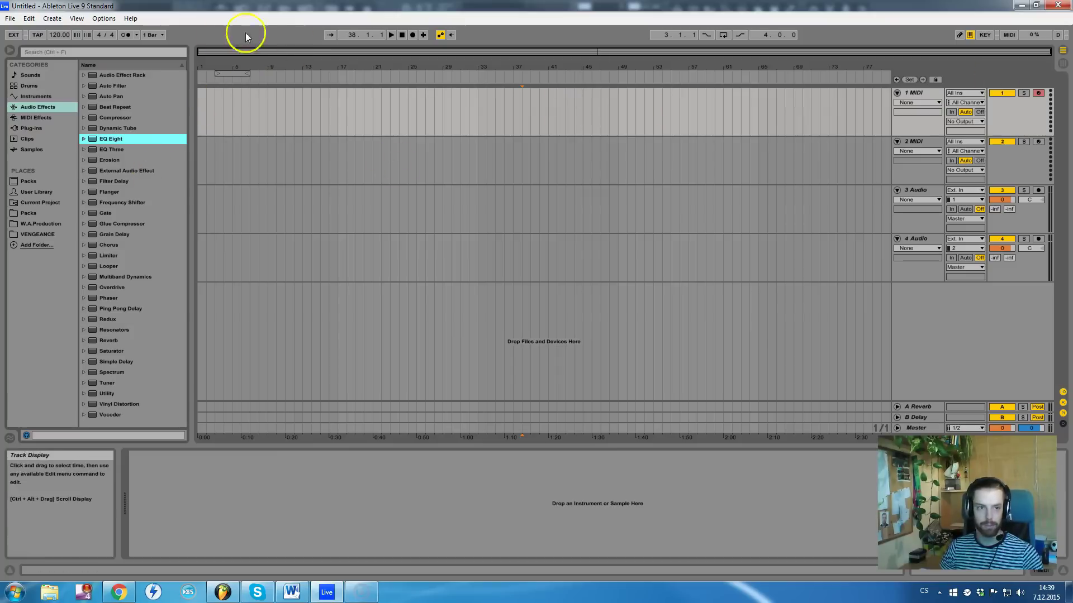
click(29, 19)
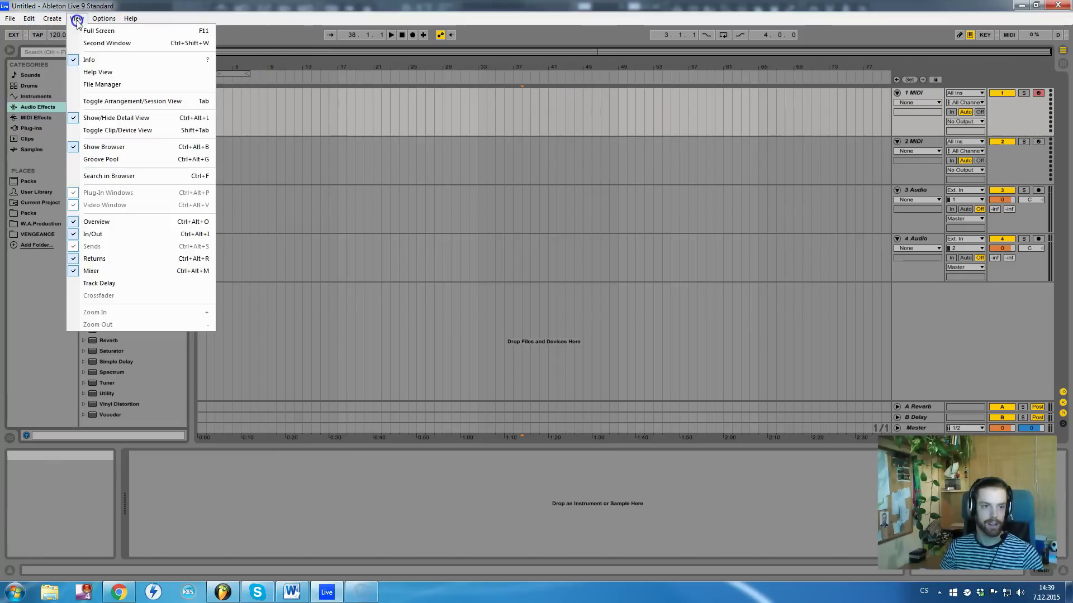
click(268, 100)
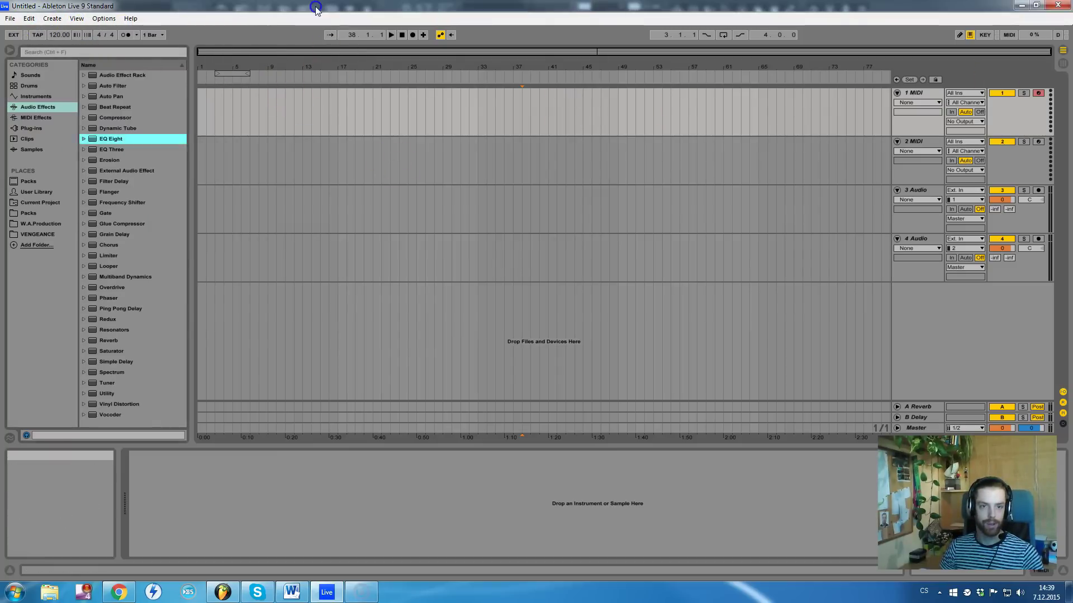
Show the Session View with its clip slots and mixer strips, and return to the Arrangement View
key(Tab)
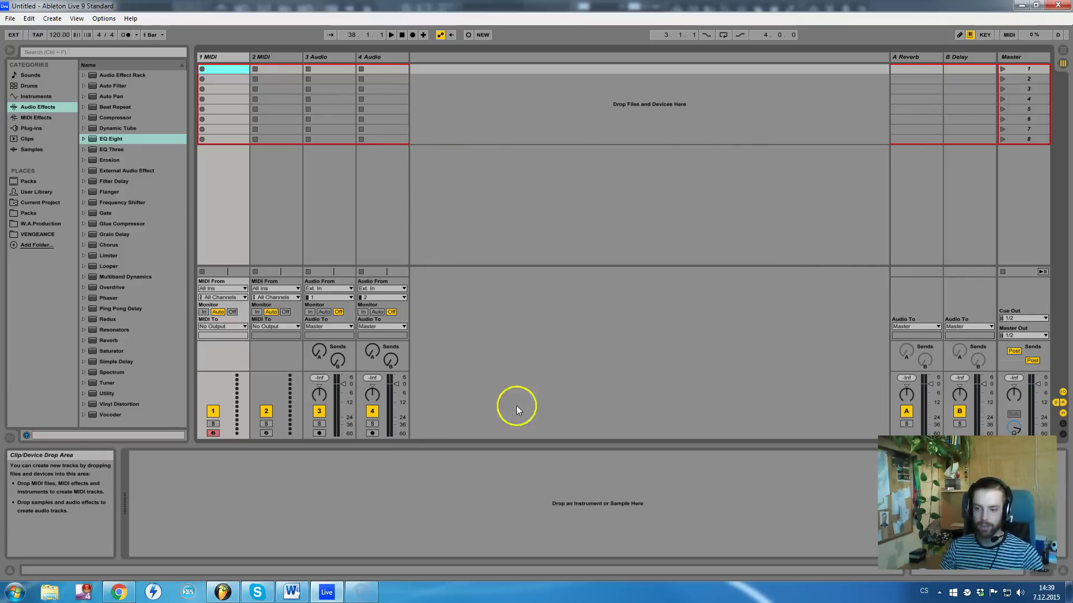
click(598, 242)
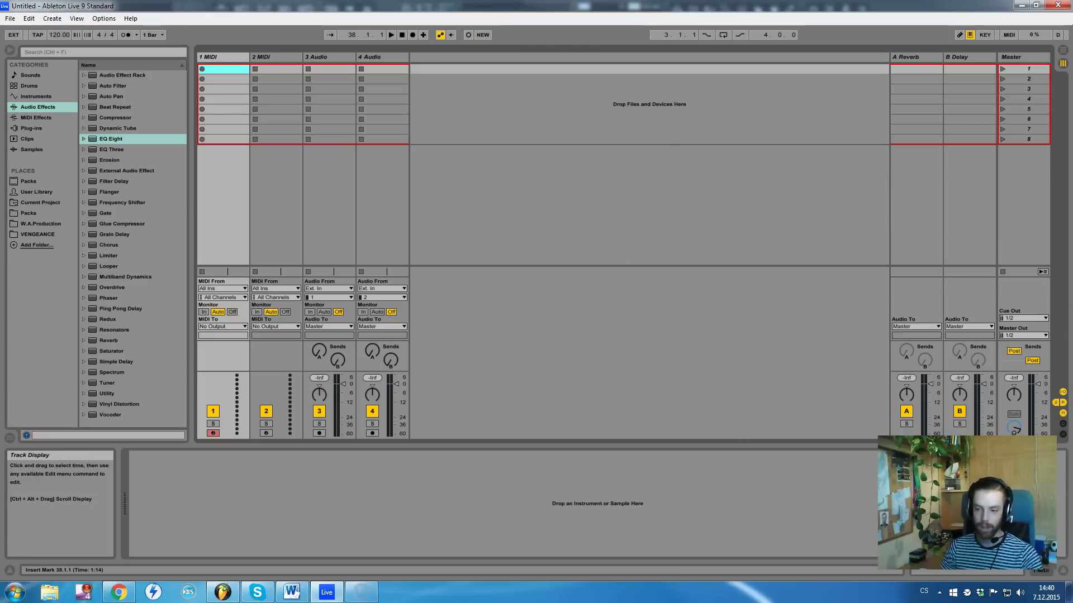
key(Tab)
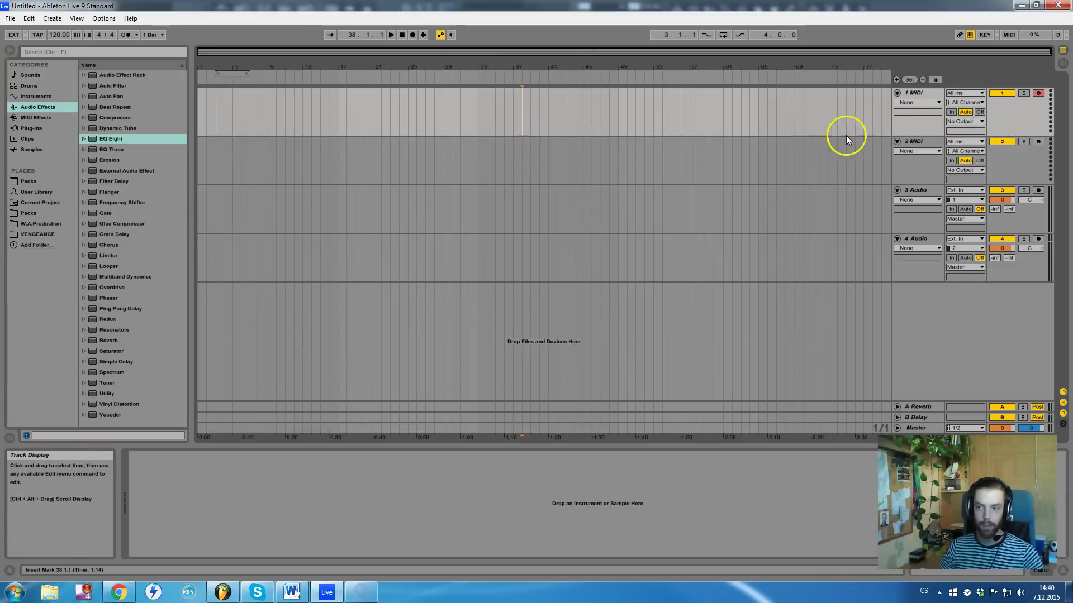
Insert an empty eight-bar MIDI clip at bar 17 on track 1 MIDI
click(910, 126)
drag(341, 122, 411, 128)
right_click(400, 126)
click(439, 186)
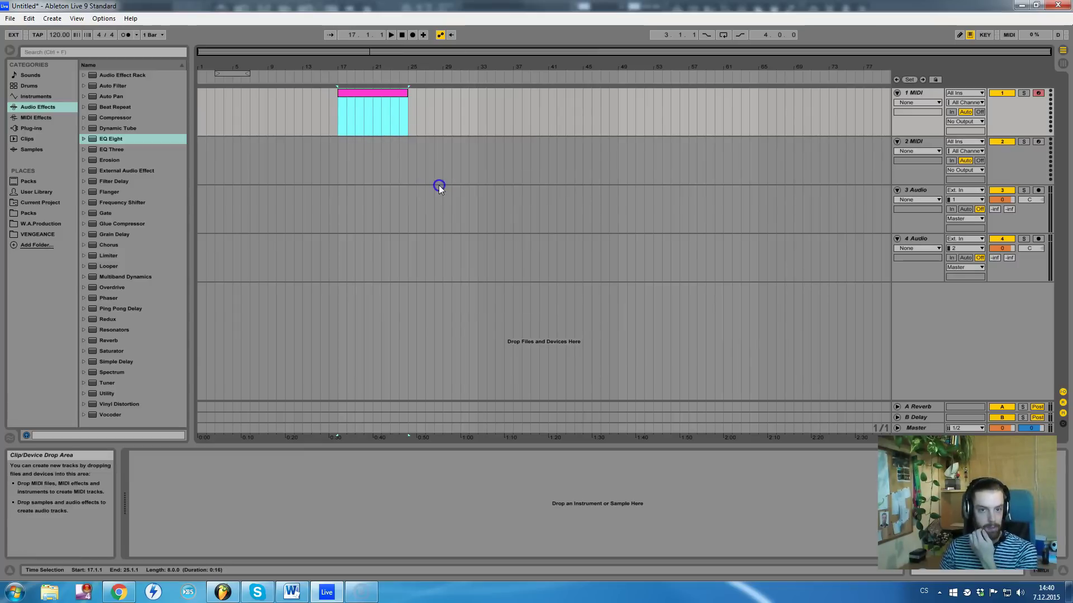
Open the new clip in the MIDI note editor and enlarge the editor area to about half the window
double_click(374, 96)
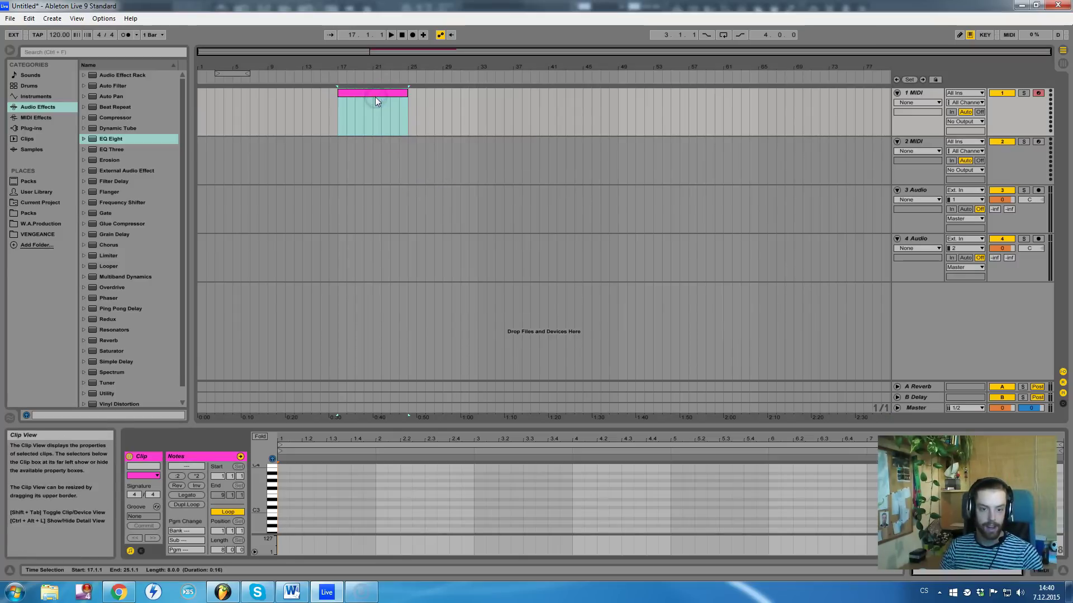
drag(429, 448, 481, 306)
click(286, 431)
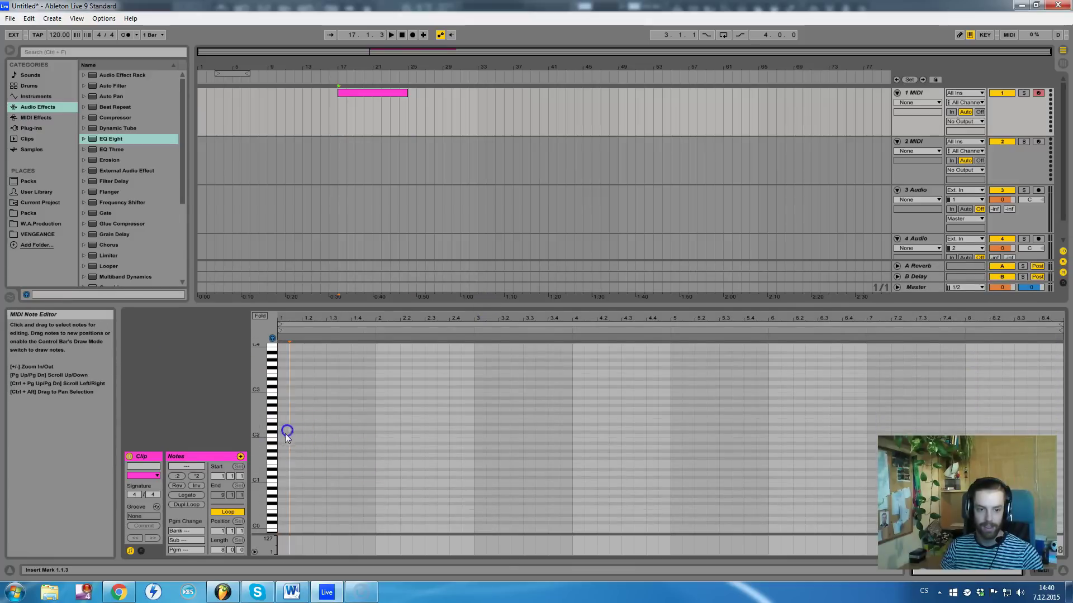
drag(277, 436, 290, 436)
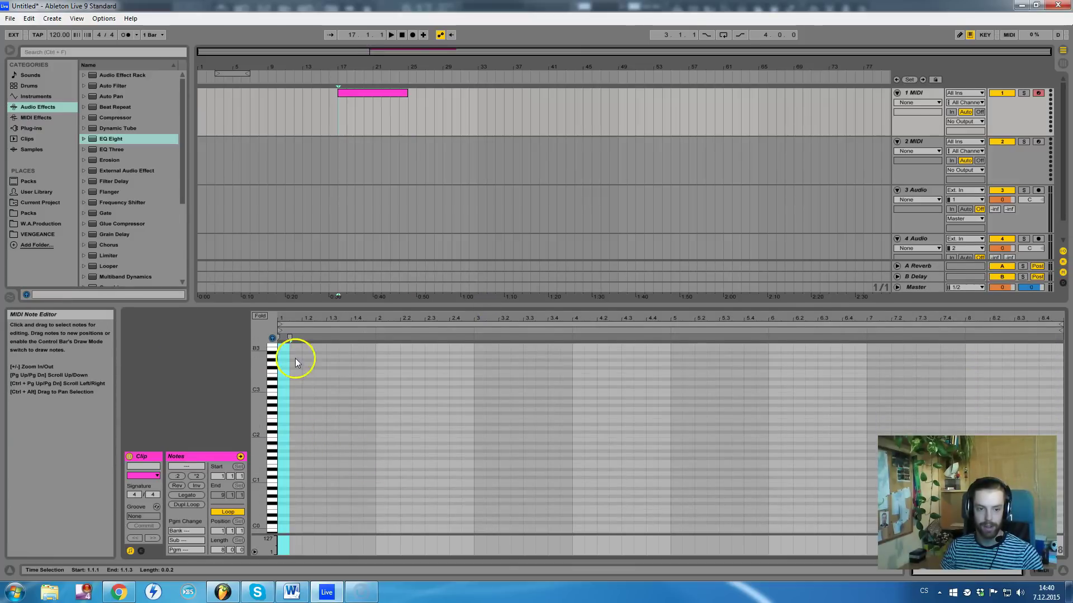
key(b)
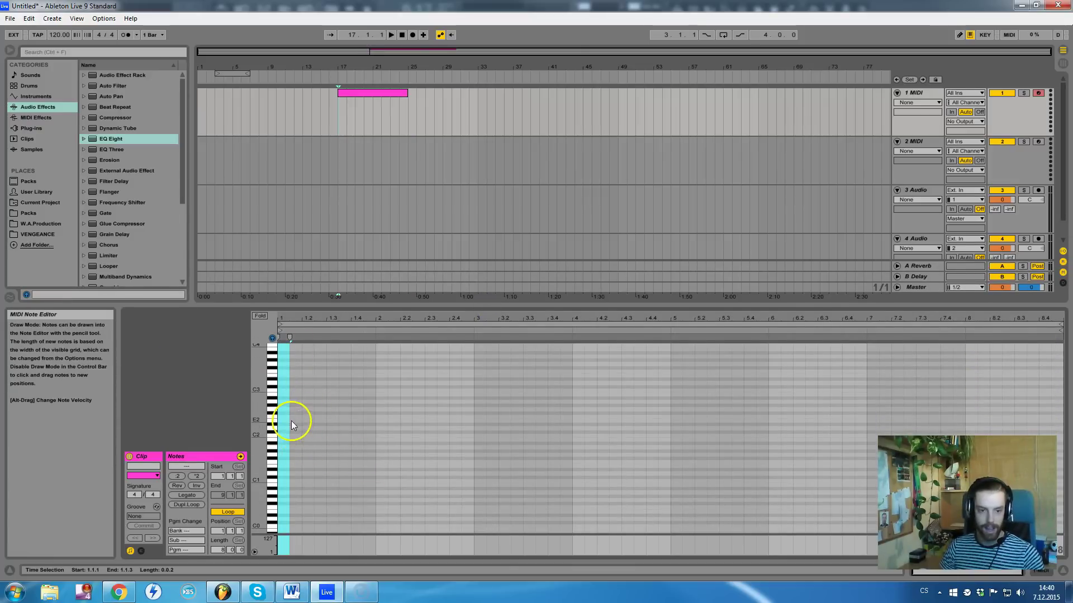
key(b)
Draw a G2 note at the start of the clip, lengthen it to one bar and clear the other trial notes
click(284, 407)
click(348, 384)
drag(326, 442, 356, 447)
click(341, 407)
key(b)
click(283, 409)
drag(292, 404, 376, 411)
drag(377, 390, 419, 389)
right_click(390, 394)
key(Delete)
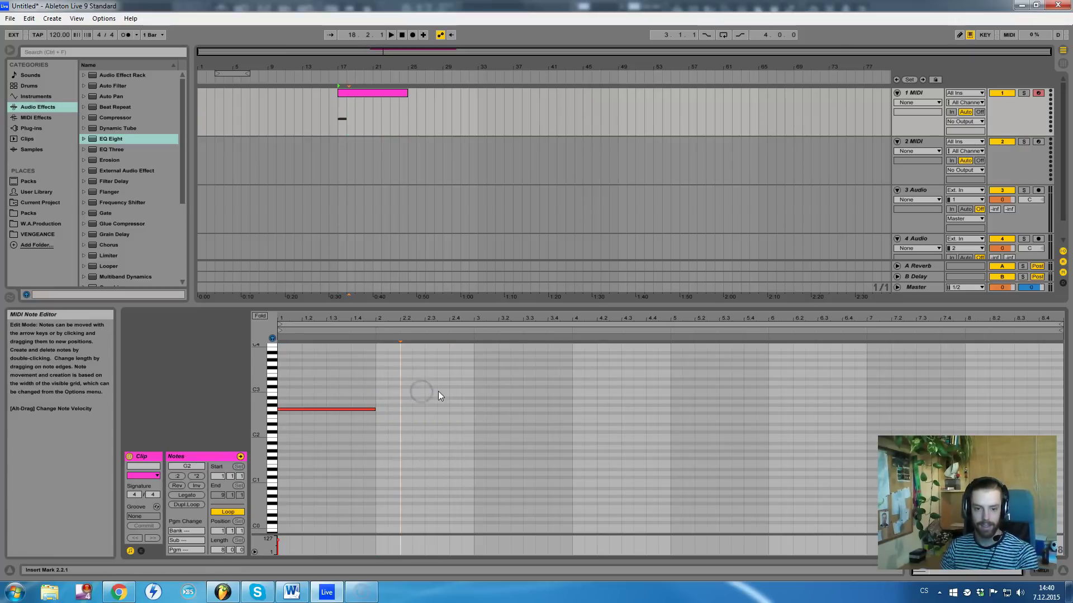
Draw a row of short D#3 notes from bar 2 into bar 3, erase the two before bar 3, and select the first six
click(388, 389)
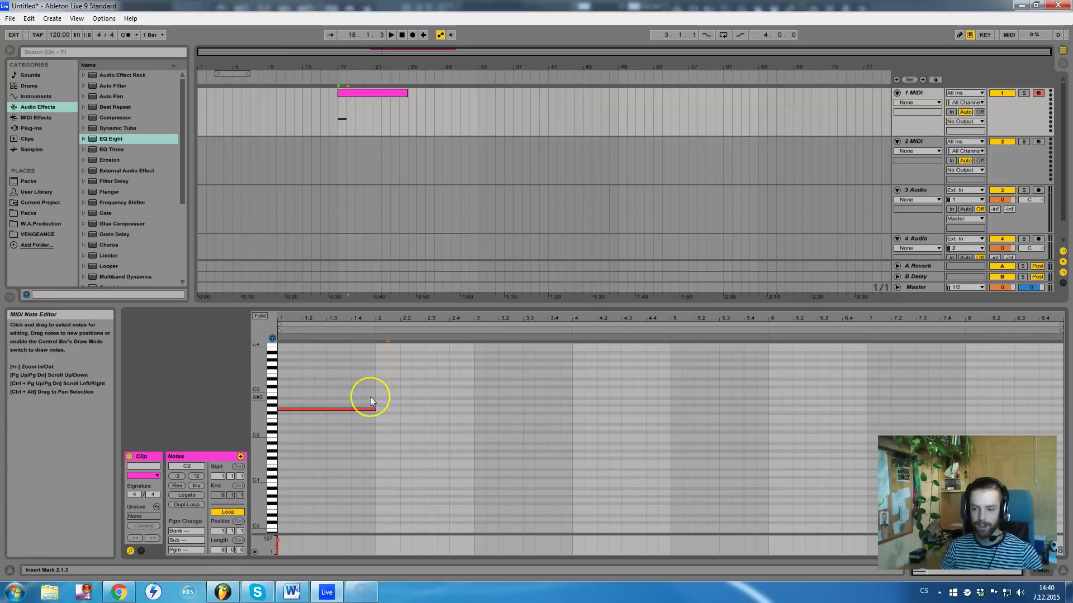
click(376, 391)
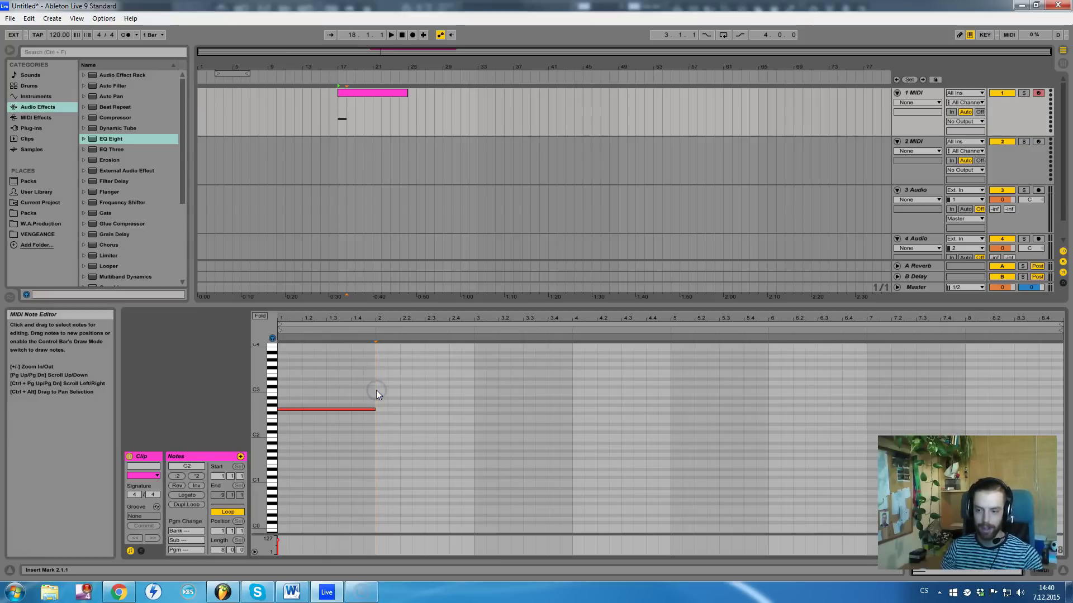
key(b)
click(379, 379)
mouse_move(379, 378)
mouse_down()
mouse_move(474, 376)
mouse_move(455, 379)
mouse_move(465, 382)
mouse_up()
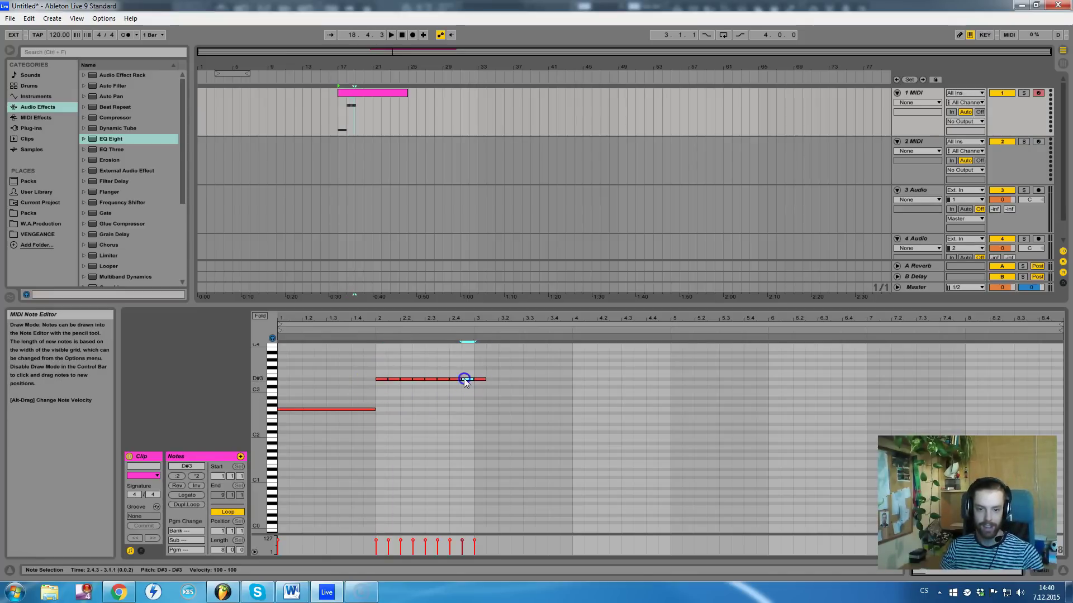
click(465, 382)
click(454, 382)
key(b)
click(437, 382)
drag(374, 390, 451, 383)
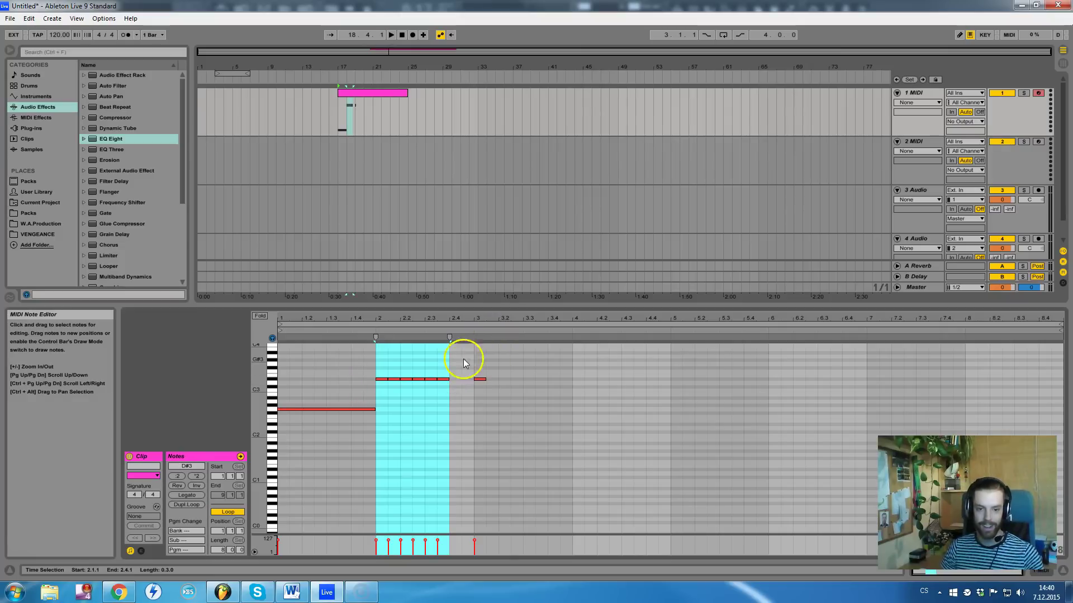
Shorten the MIDI clip to four bars and duplicate it four times along track 1 MIDI
mouse_move(407, 93)
mouse_down()
mouse_move(370, 95)
mouse_move(371, 127)
mouse_up()
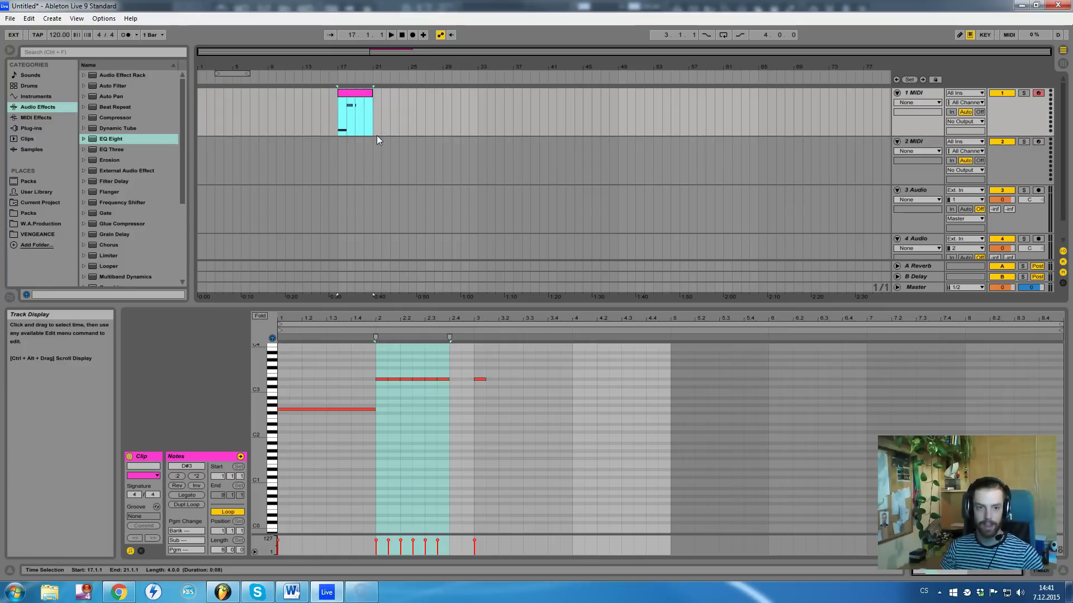
key(ctrl+d)
key(ctrl+d)
key(ctrl+d)
key(ctrl+d)
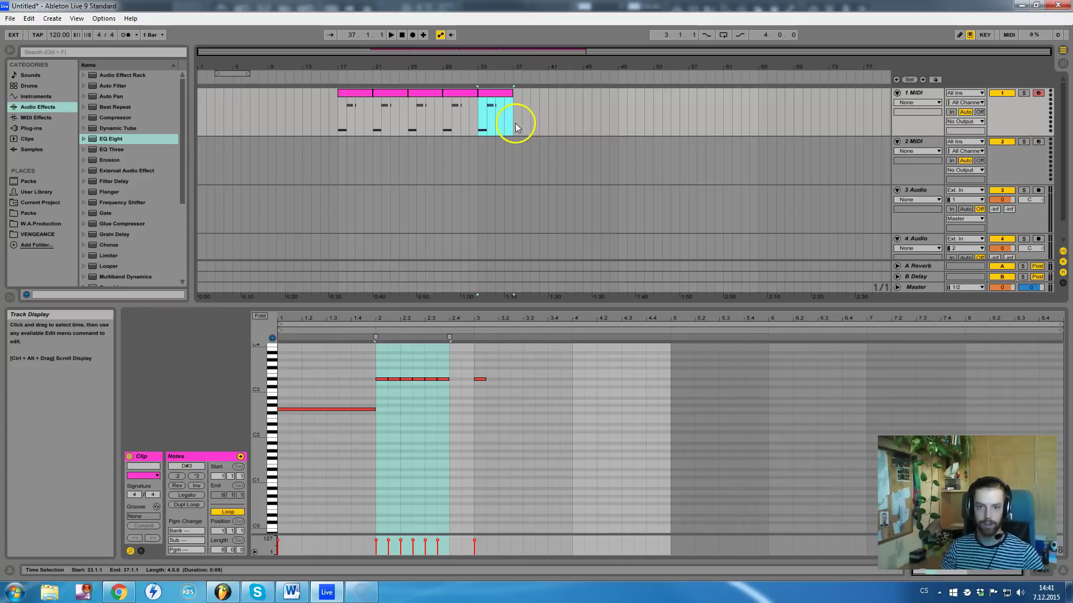
Paste a copy of the clip at bar 37 on track 2 MIDI and select its first two bars
click(522, 156)
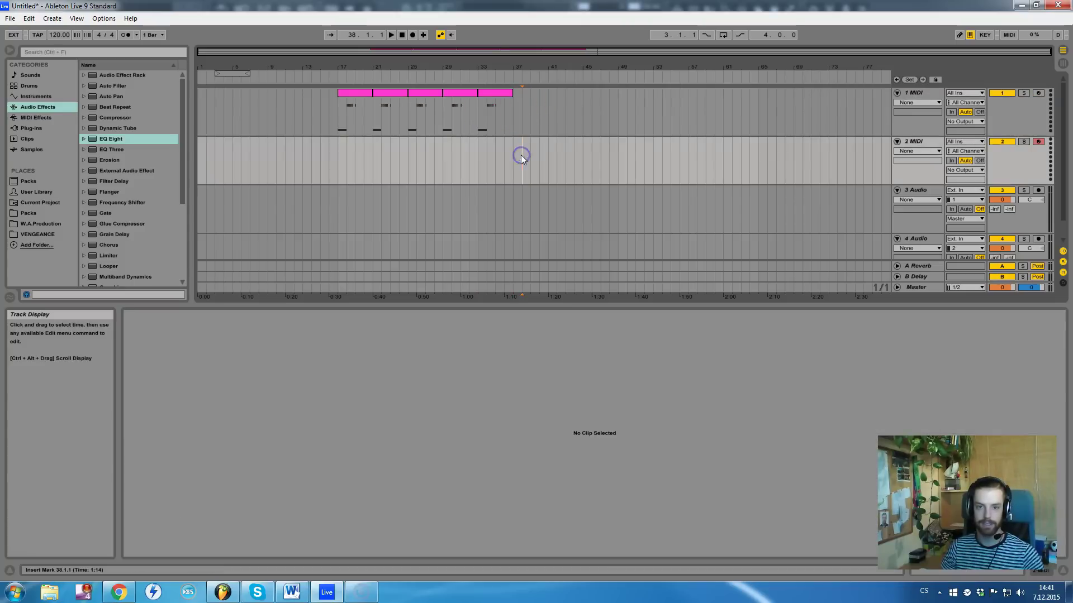
key(ctrl+v)
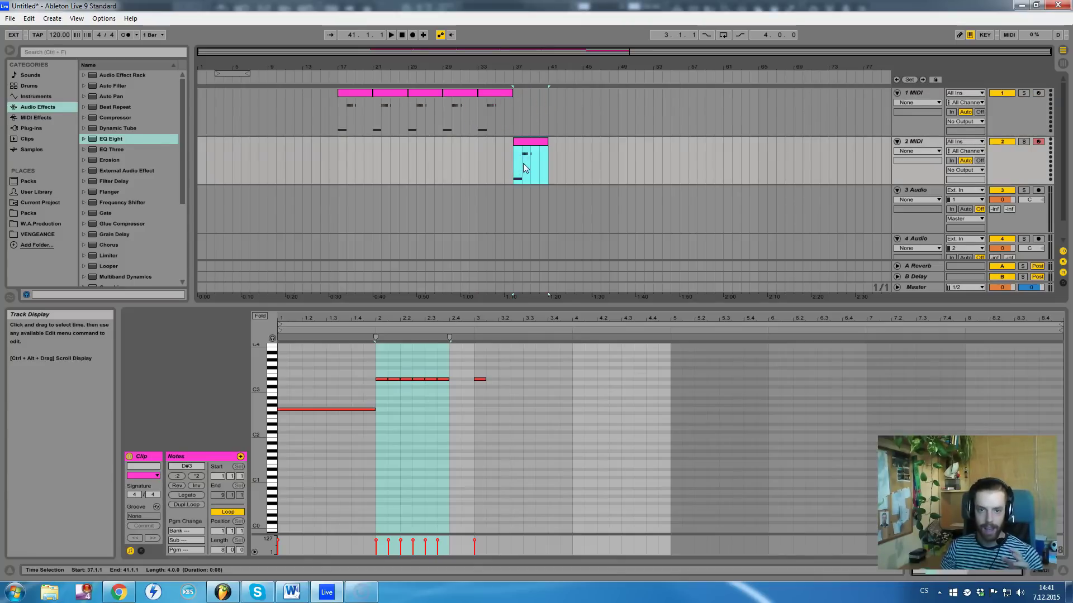
drag(514, 159, 541, 159)
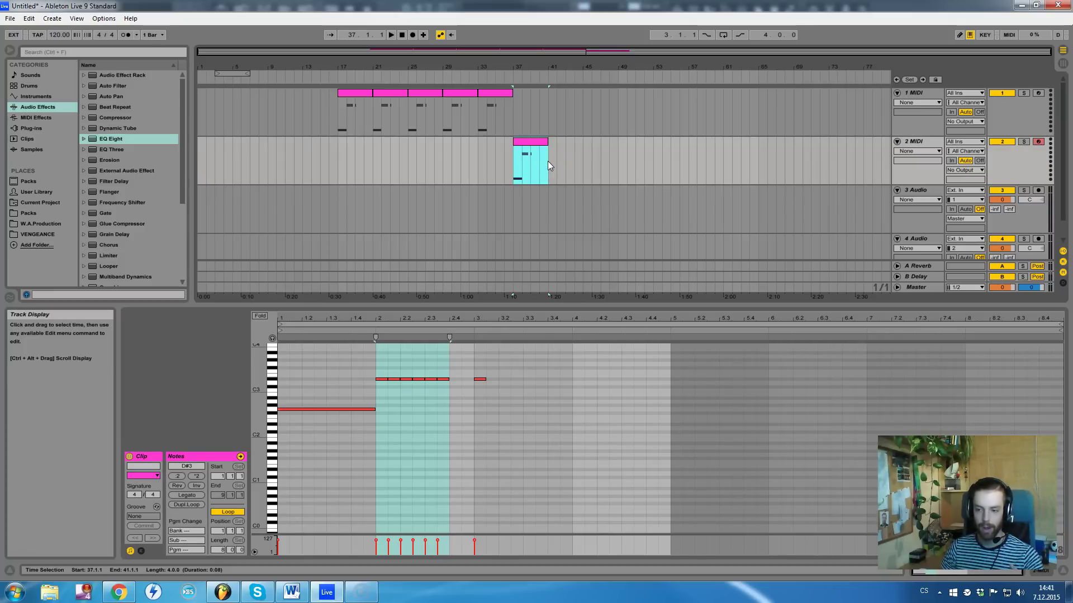
drag(514, 167, 531, 170)
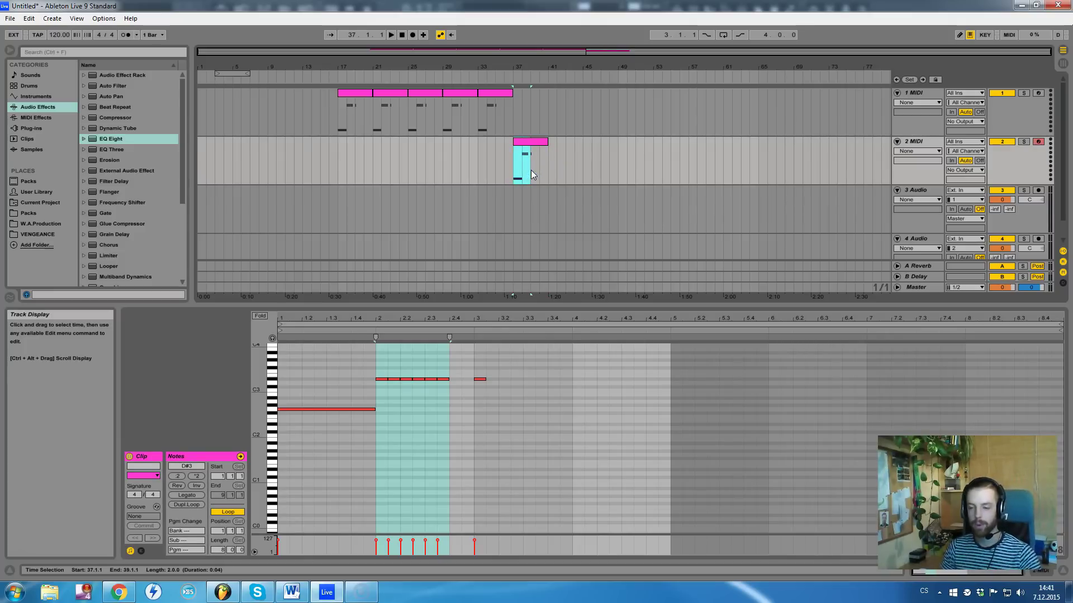
Place the insert marker at bar 33 on track 1 MIDI and collapse the detail view below the arrangement
click(479, 124)
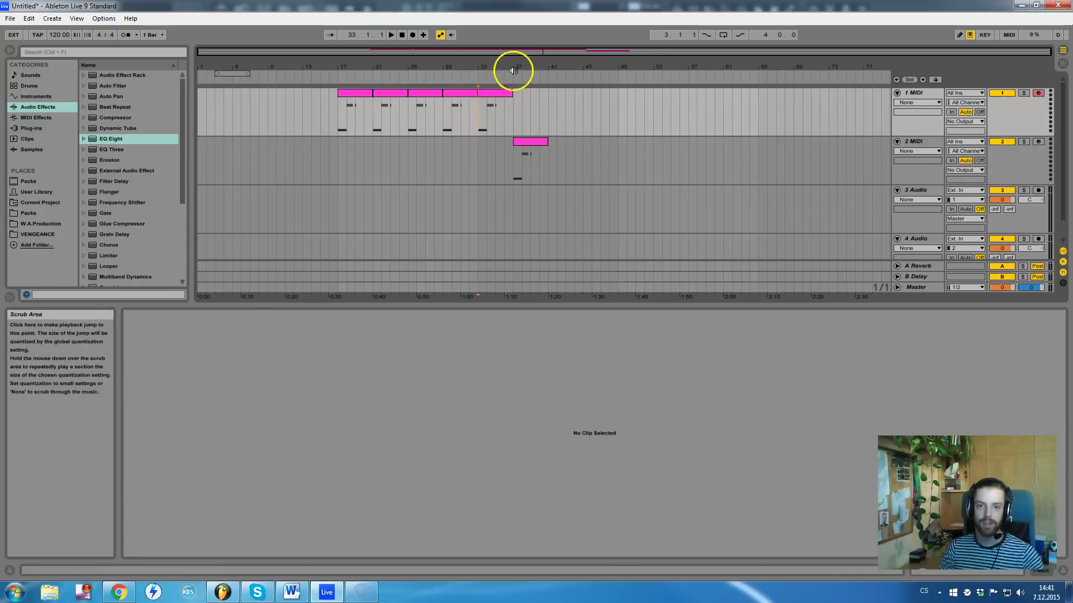
drag(774, 305, 757, 529)
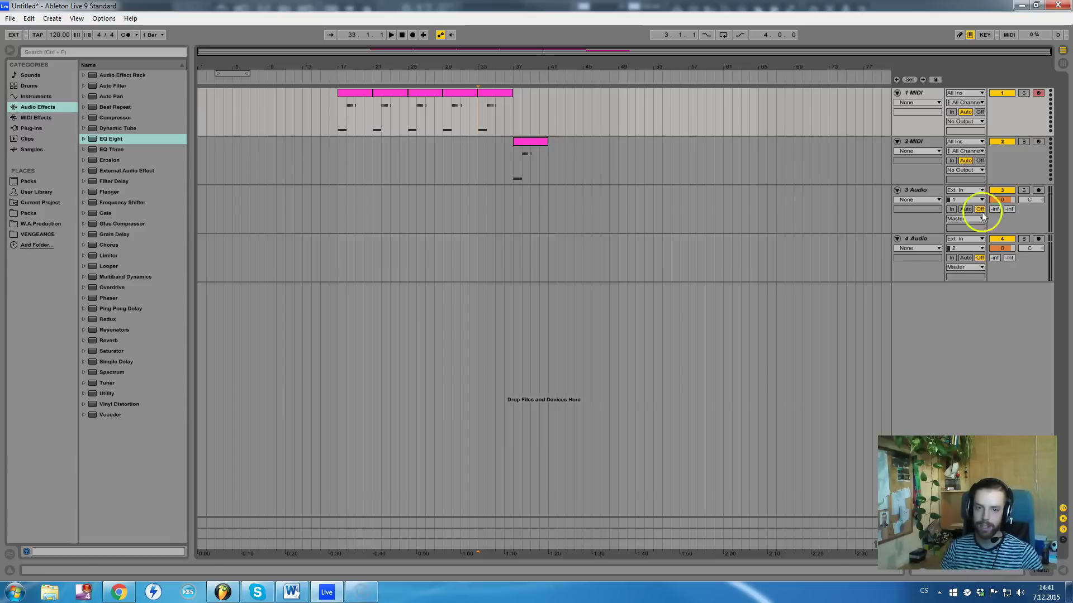
click(486, 116)
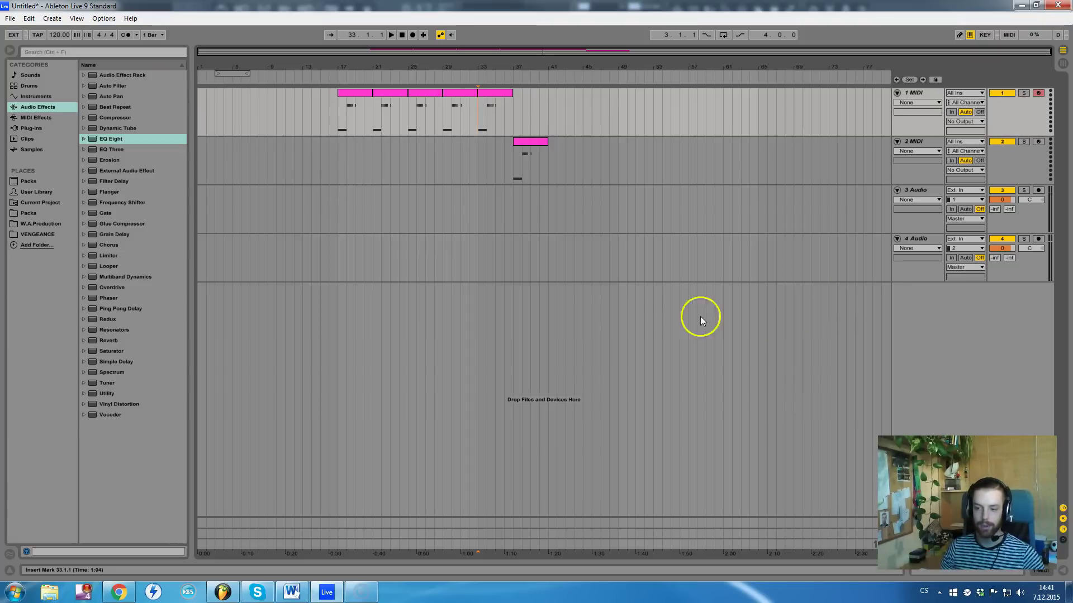
Examine the rendered track choices in the Export Audio settings and close them without exporting
click(10, 18)
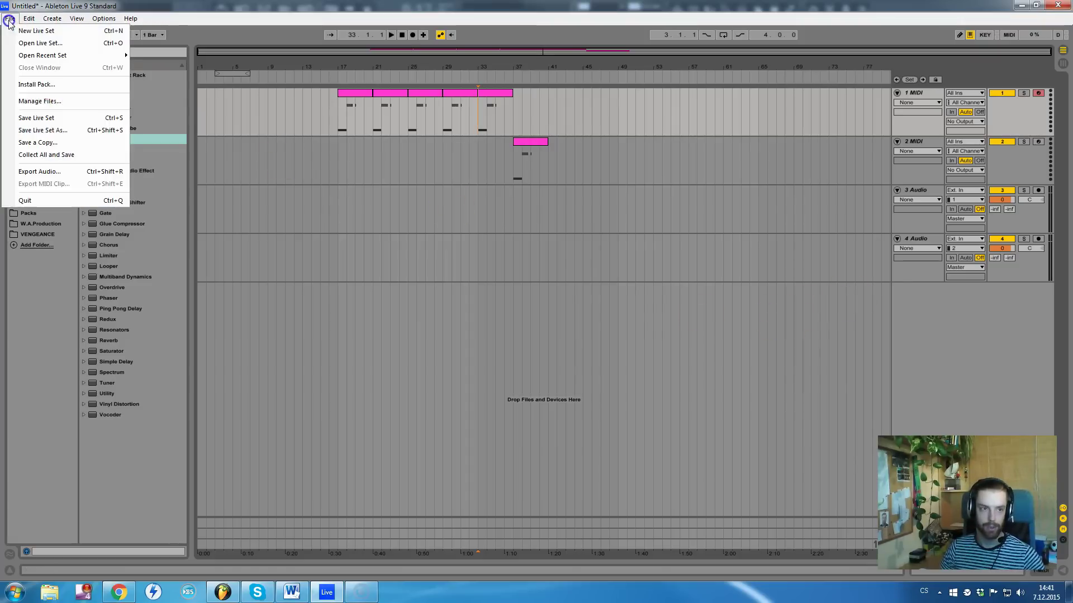
click(37, 172)
click(550, 182)
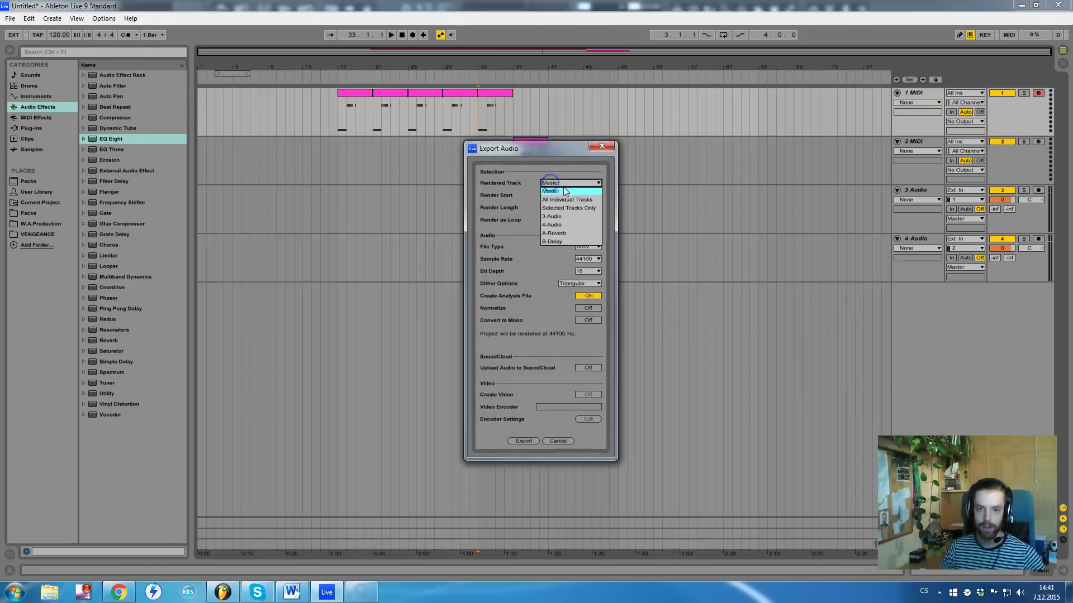
click(605, 158)
click(601, 146)
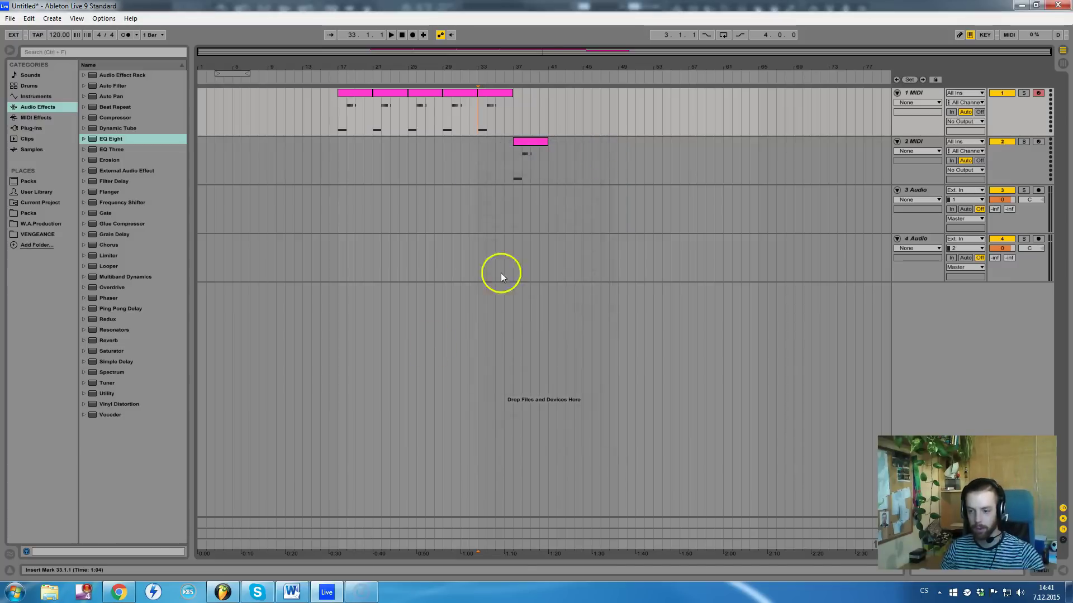
Switch to FL Studio and move all the Track 7 clips onto Track 6 in the playlist
click(222, 591)
click(551, 125)
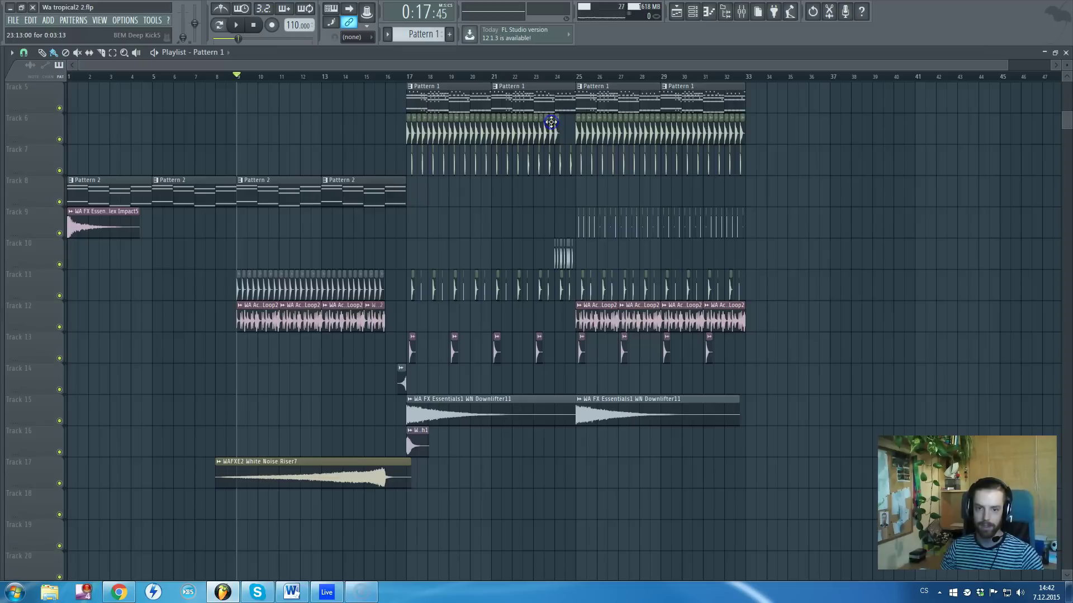
scroll(587, 230, up, 3)
scroll(699, 264, up, 1)
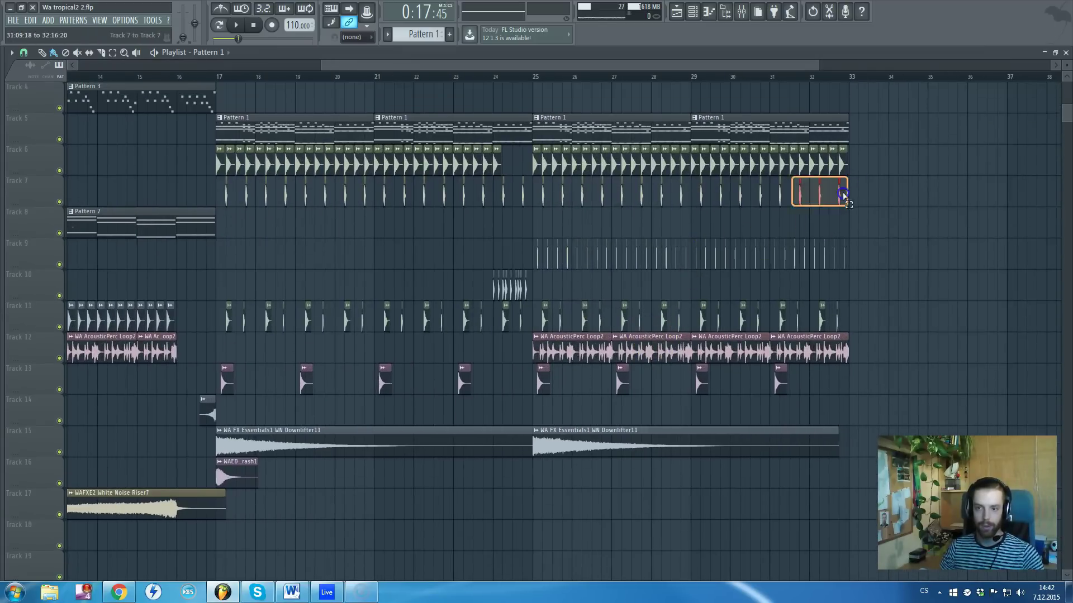
scroll(229, 193, up, 4)
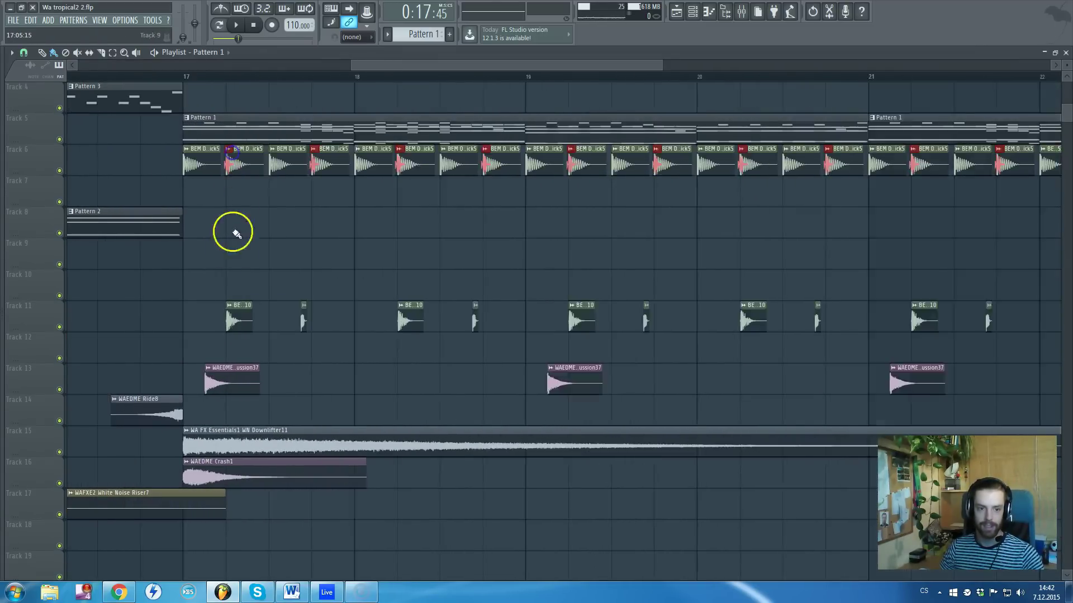
Select the percussion clips on Track 11 from bar 17 onward and move them onto Track 6
scroll(204, 323, down, 4)
drag(203, 323, 911, 331)
scroll(212, 322, up, 4)
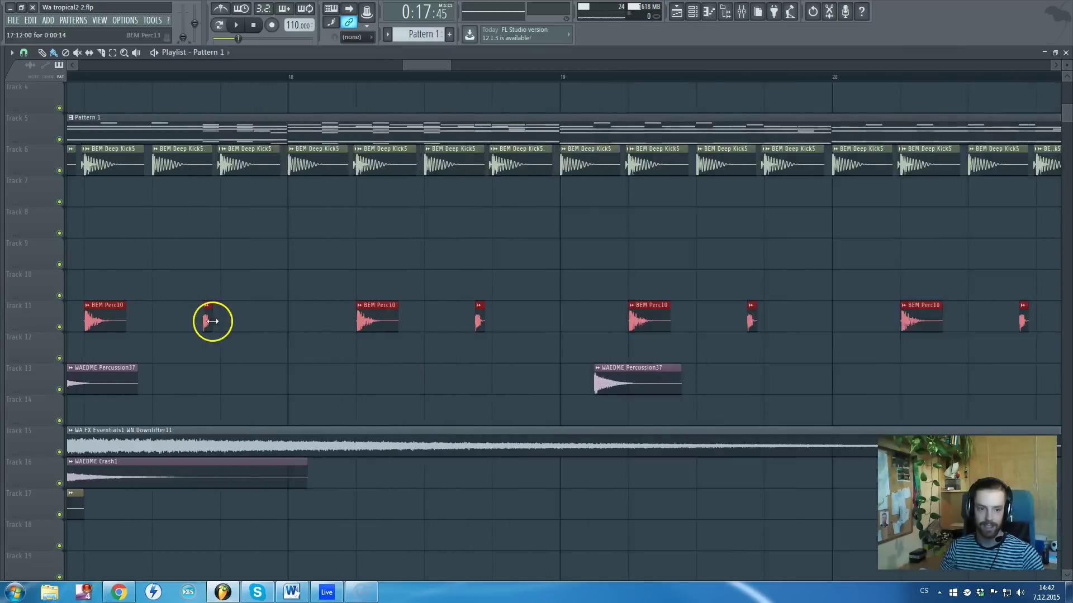
scroll(207, 320, up, 2)
drag(202, 318, 204, 170)
scroll(215, 186, down, 4)
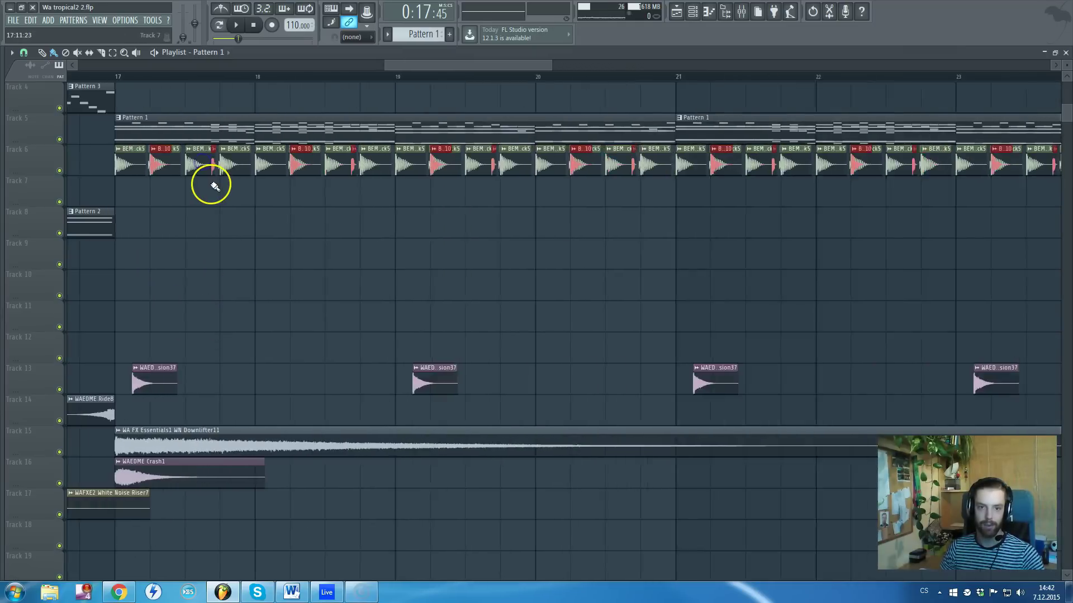
Place the playlist's song position marker at about bar 30
scroll(201, 173, down, 4)
drag(186, 77, 620, 87)
click(814, 78)
Solo Track 6 in the playlist and turn the solo off again
scroll(752, 197, down, 2)
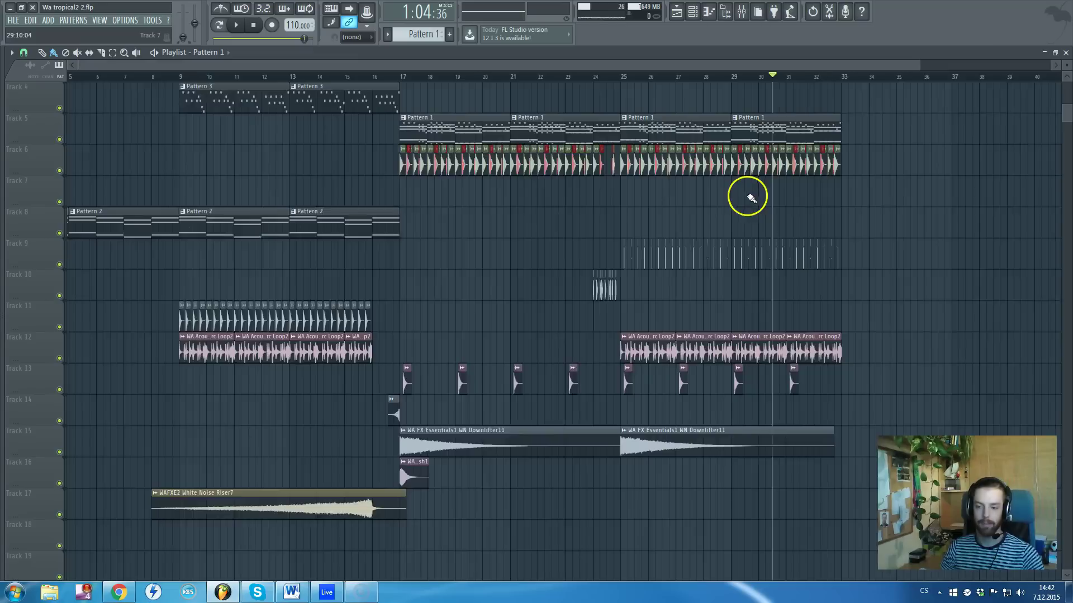
scroll(752, 197, down, 1)
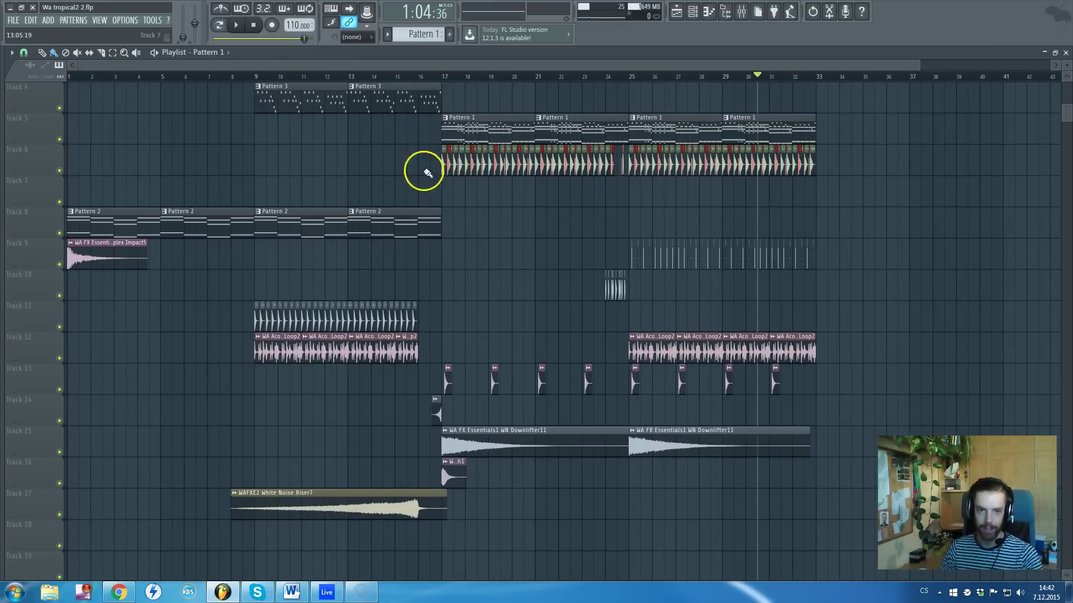
right_click(59, 171)
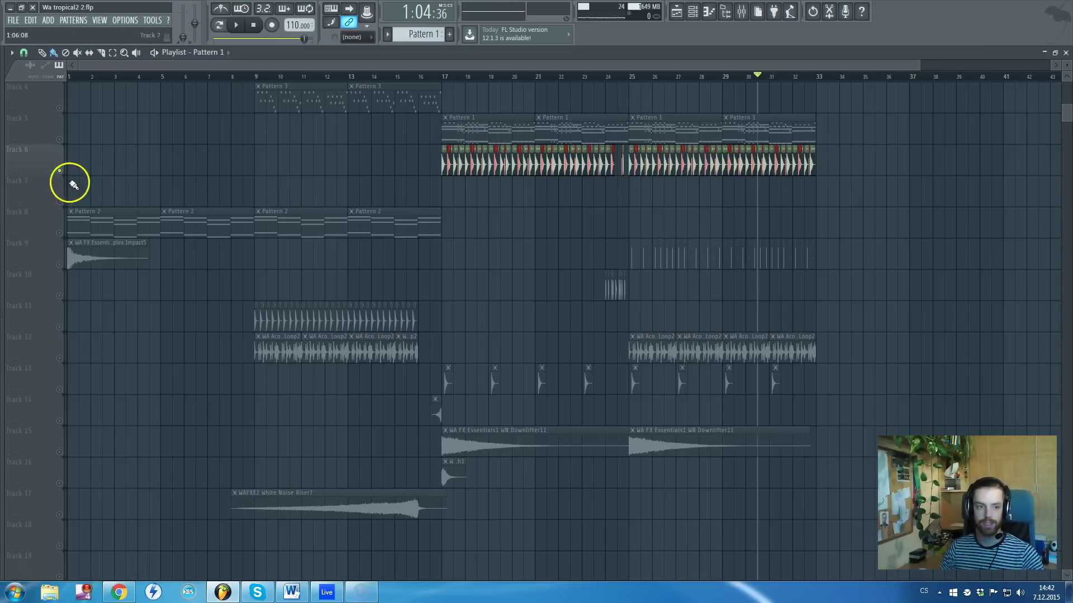
right_click(60, 170)
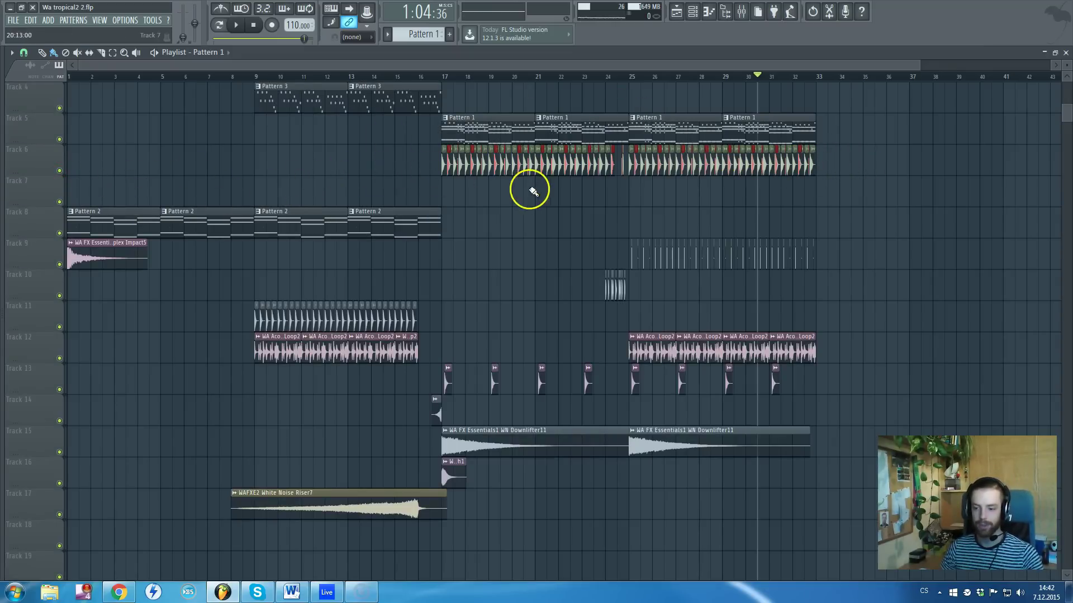
Move the selected percussion clips from Track 6 down to Track 7
scroll(360, 180, up, 5)
drag(477, 171, 471, 193)
scroll(471, 195, down, 3)
click(463, 223)
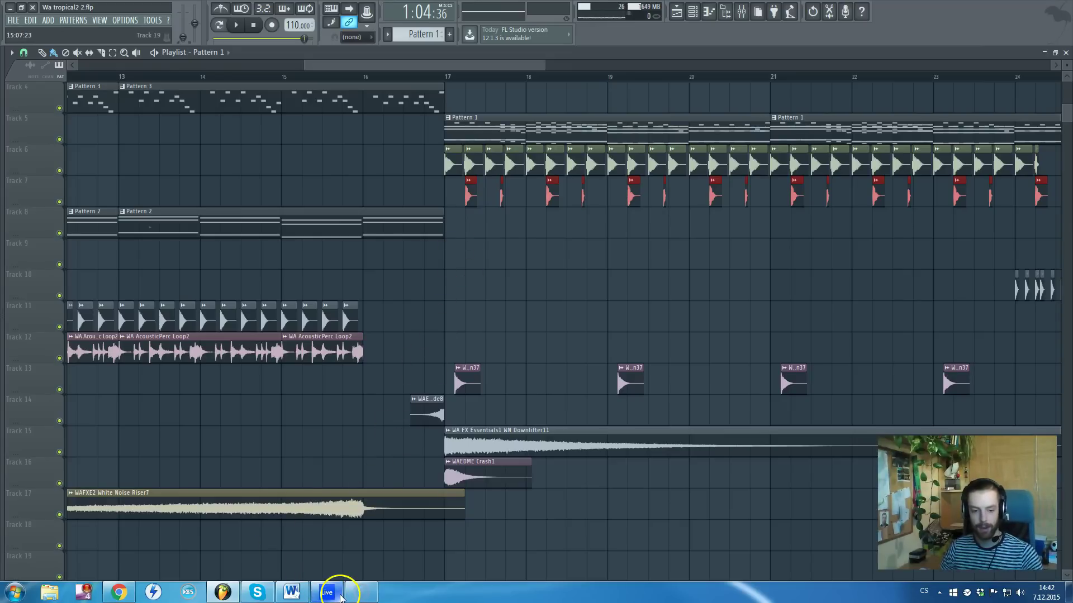
Switch to Ableton Live and select bar 29 to bar 31 on track 1 MIDI
click(327, 593)
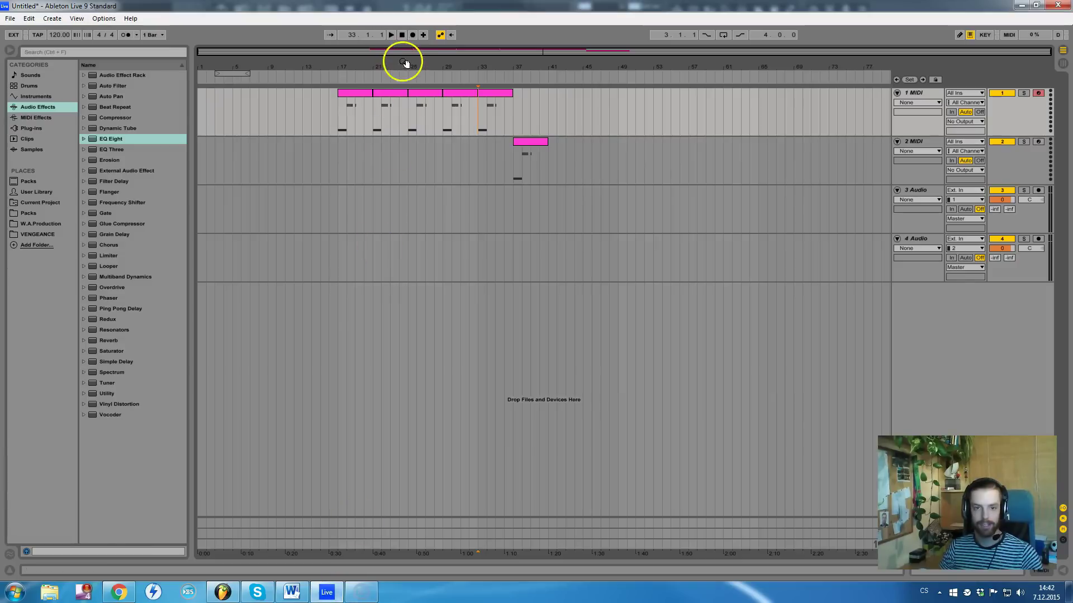
drag(444, 126, 460, 127)
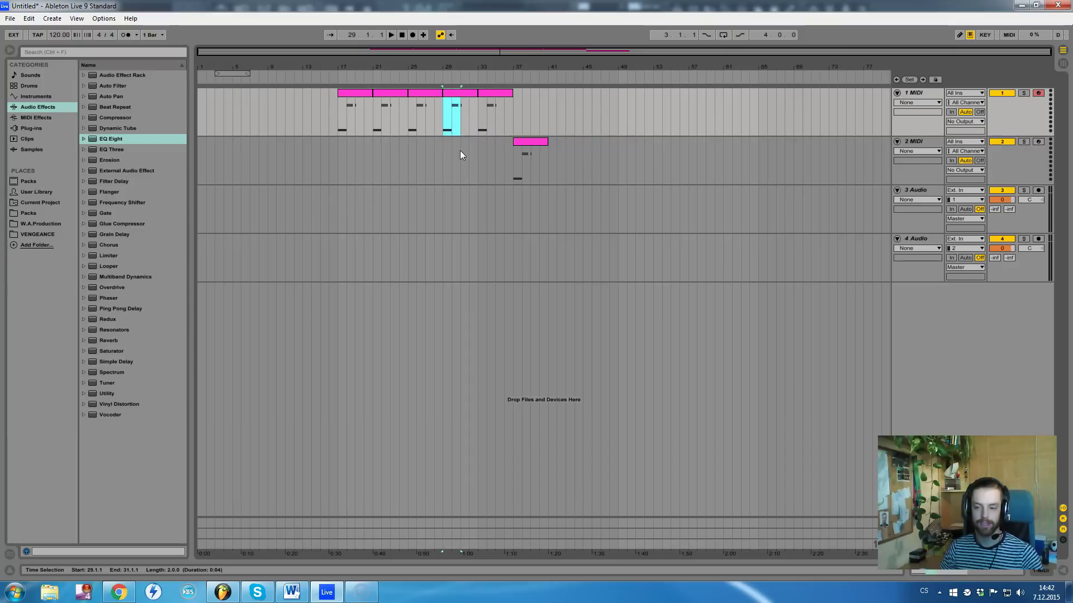
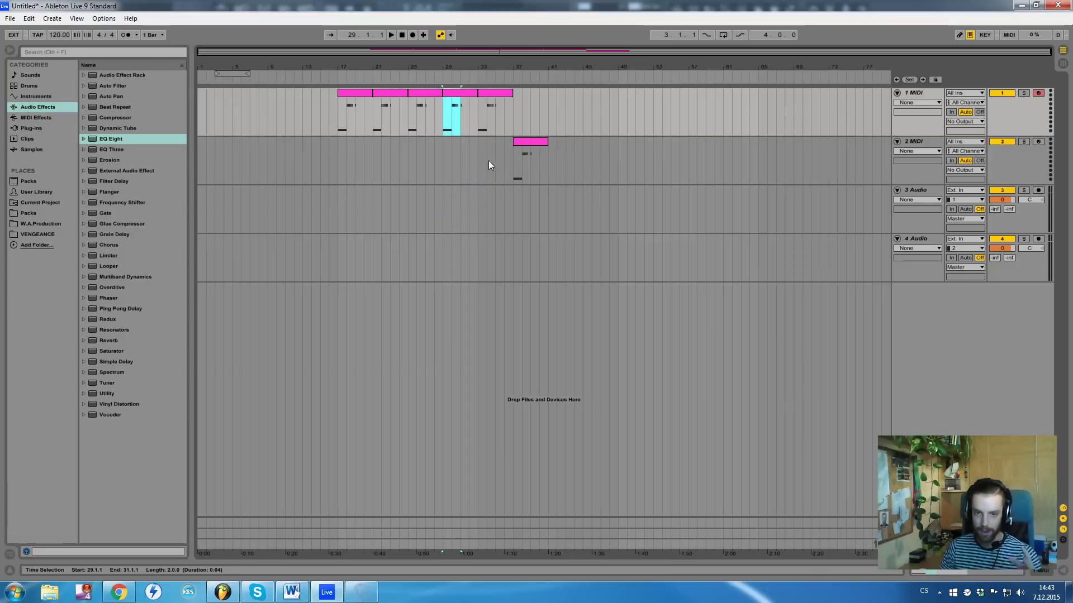
Switch to FL Studio, check the edition and version in its About window, and close it
click(222, 591)
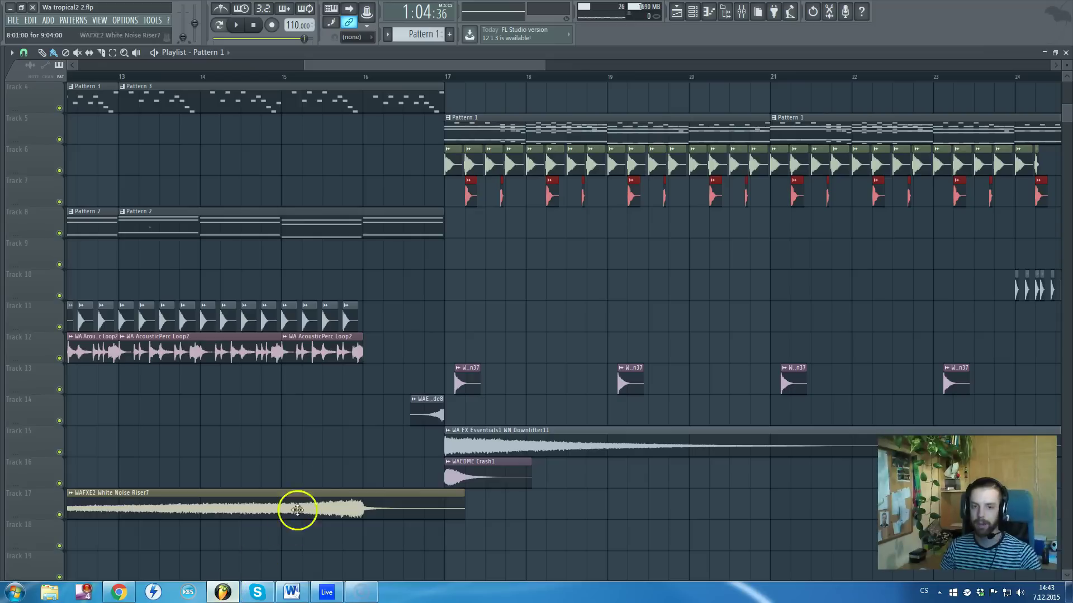
scroll(422, 70, down, 6)
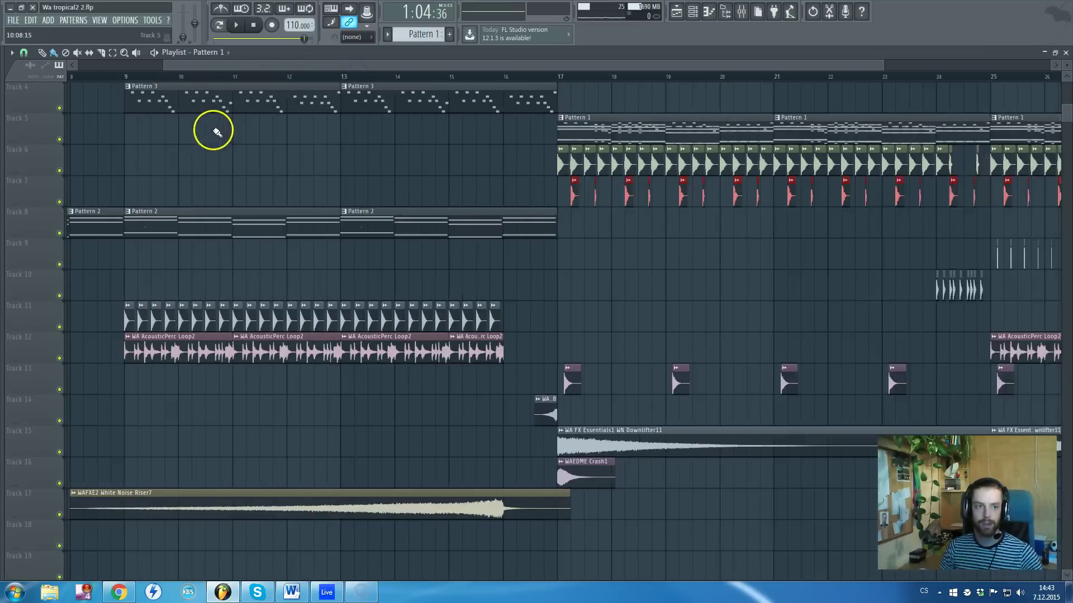
click(152, 21)
mouse_move(168, 23)
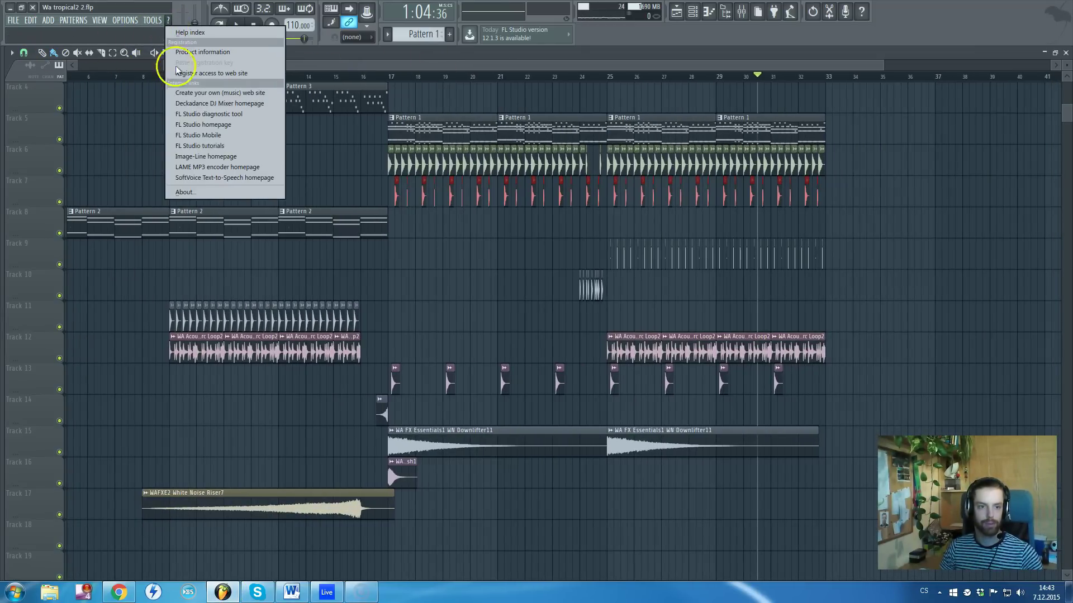
click(192, 193)
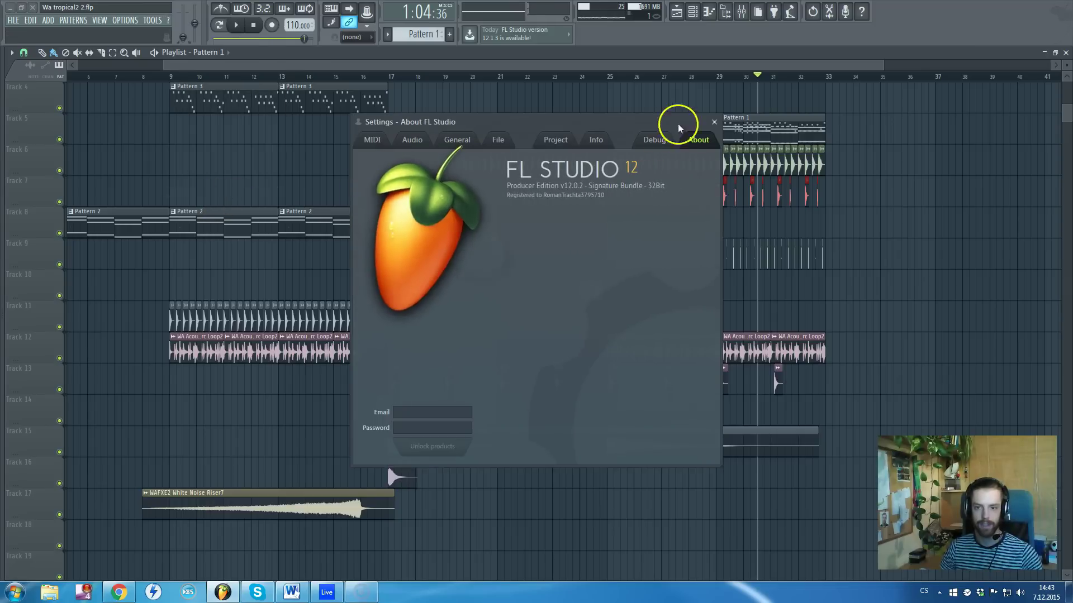
click(714, 123)
click(647, 55)
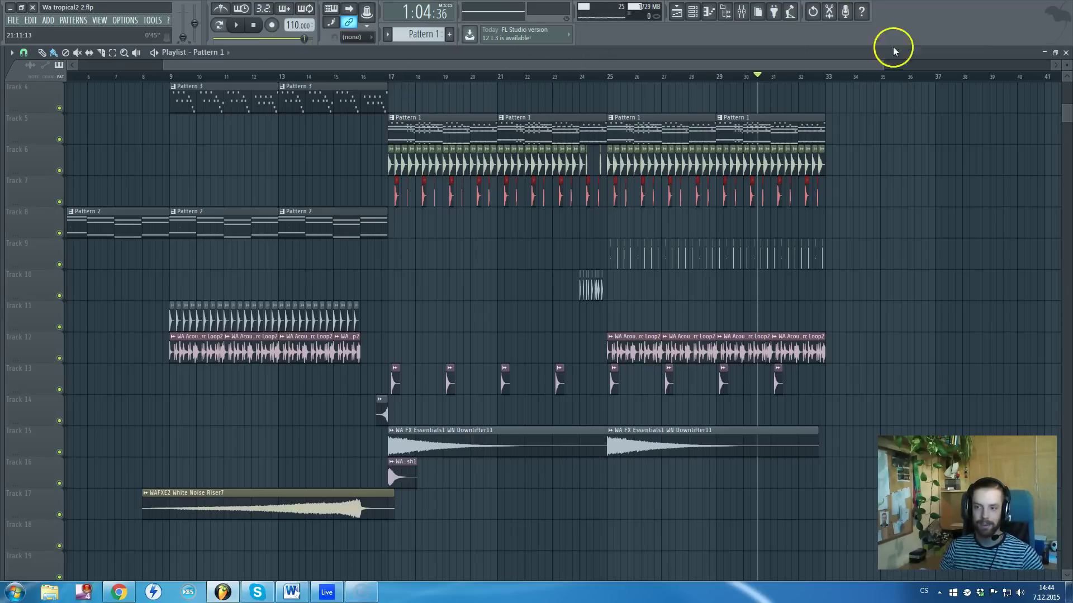
View the mixer with the Master track selected in place of the playlist, and bring the playlist back
click(1065, 52)
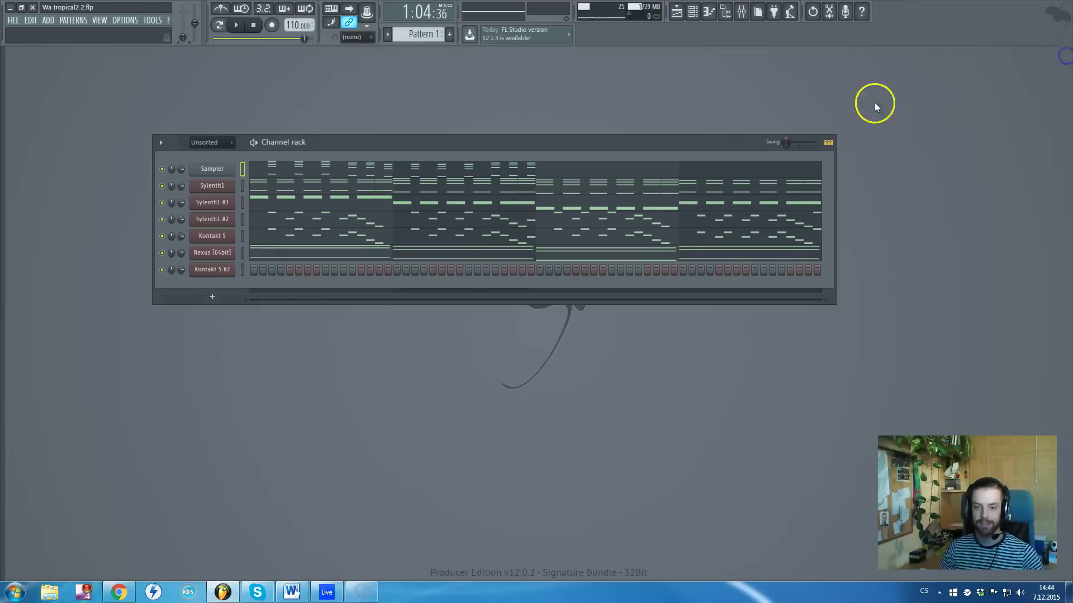
click(742, 11)
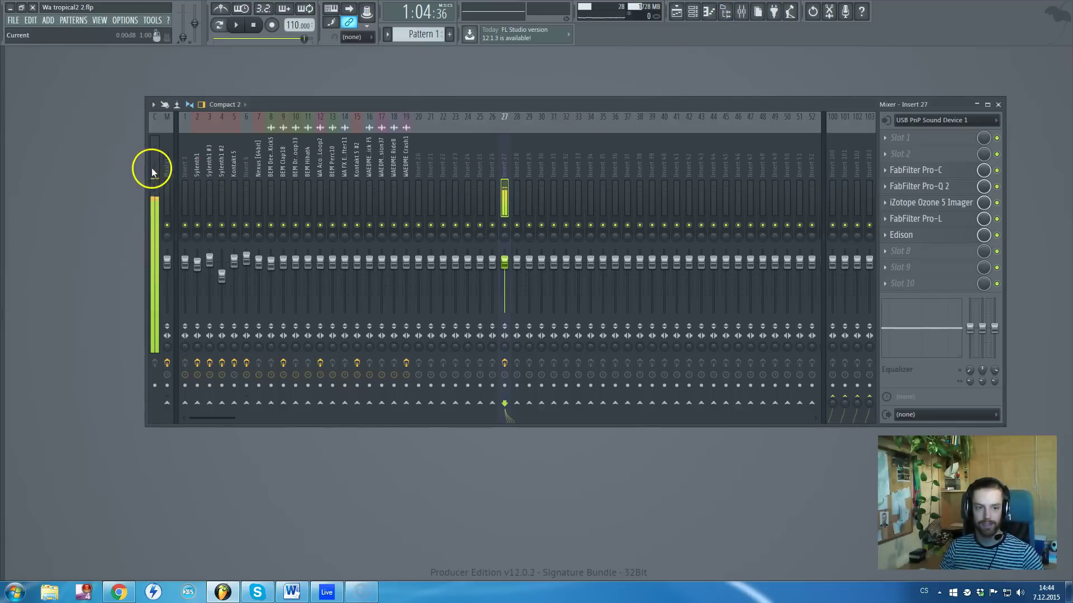
click(169, 168)
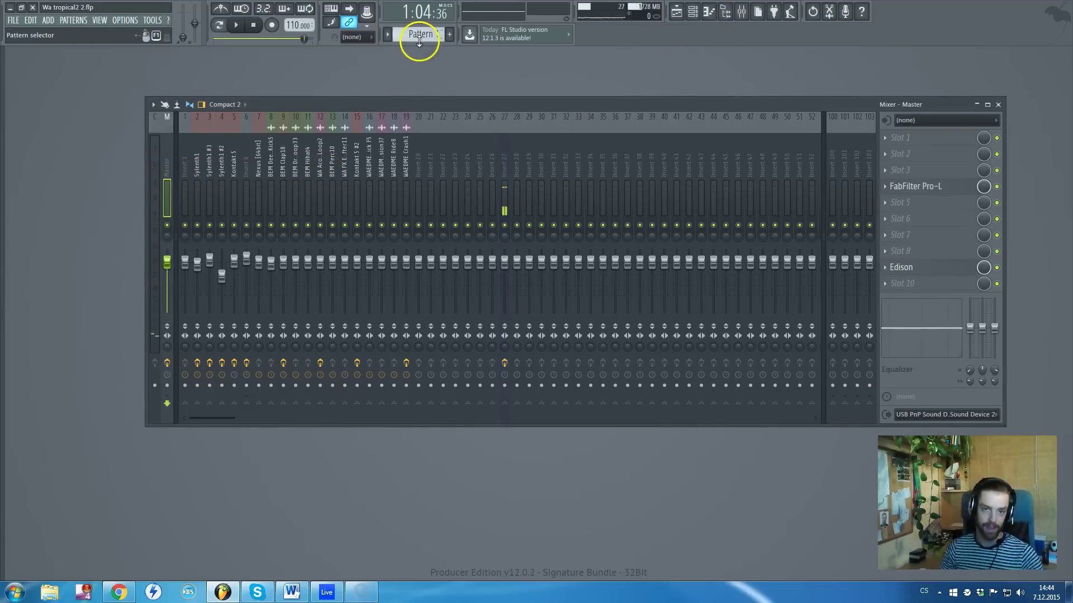
key(F5)
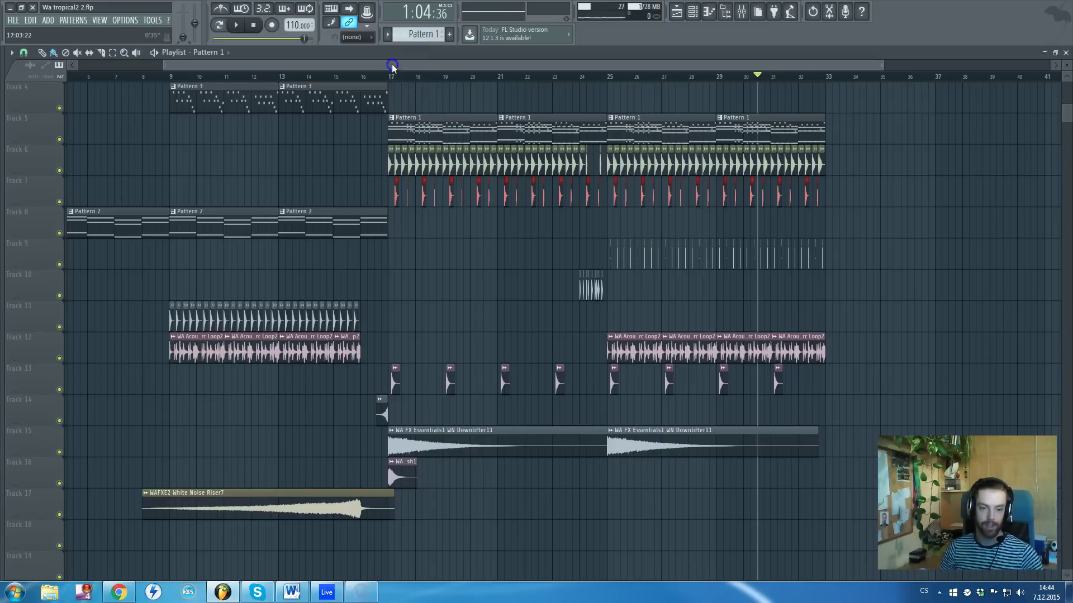
scroll(301, 210, up, 3)
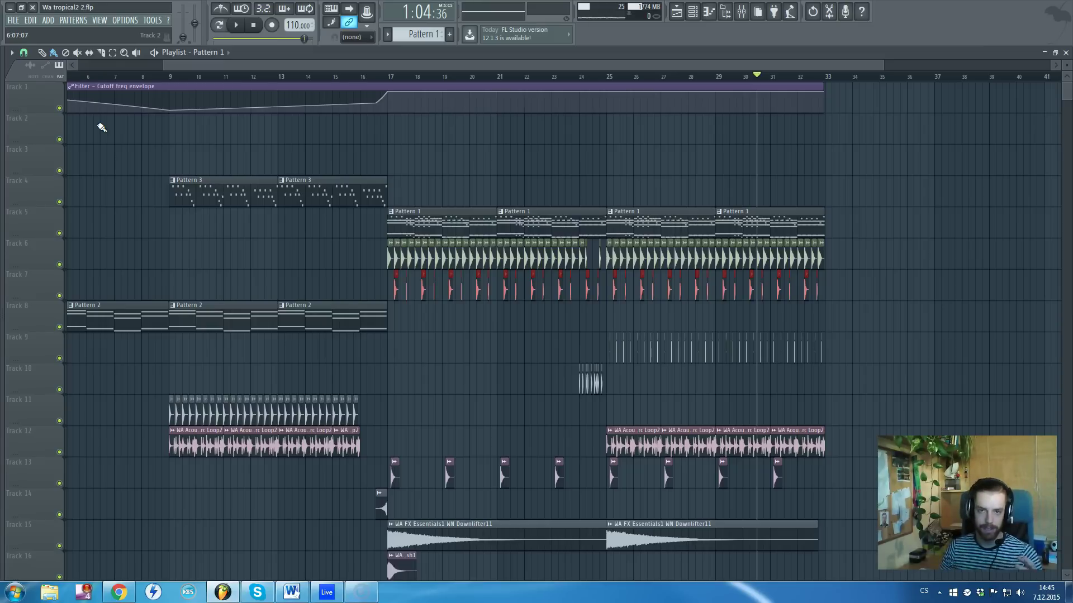
scroll(101, 127, down, 2)
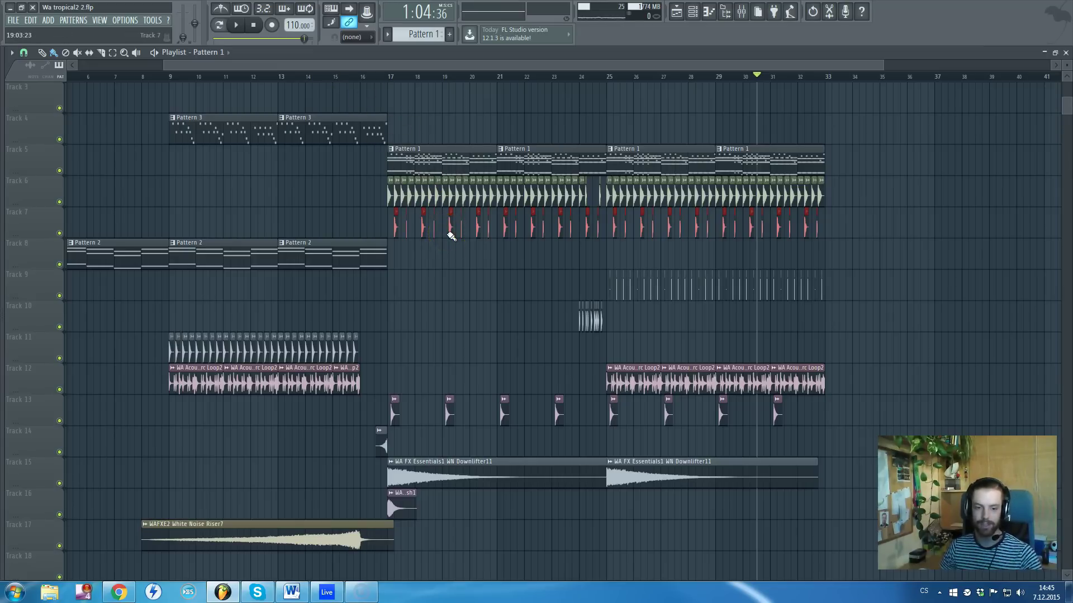
scroll(434, 291, up, 2)
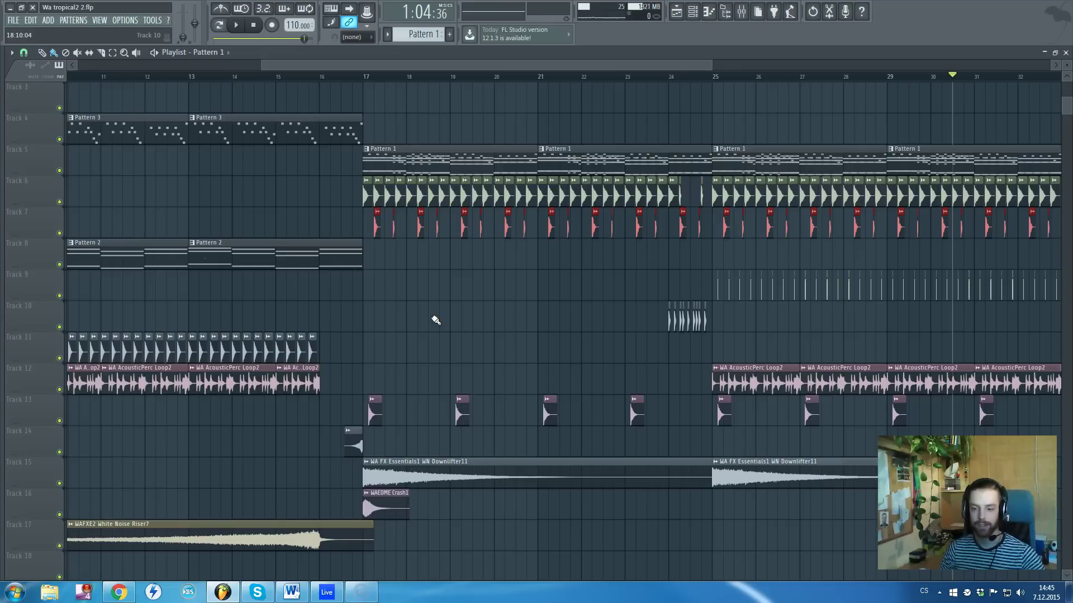
click(498, 215)
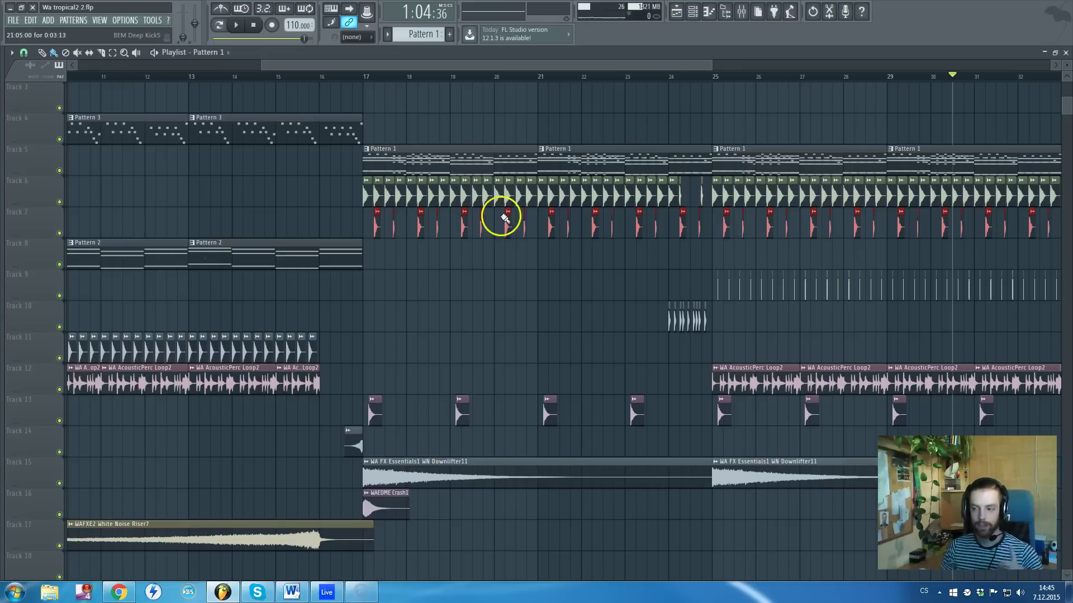
key(alt+Tab)
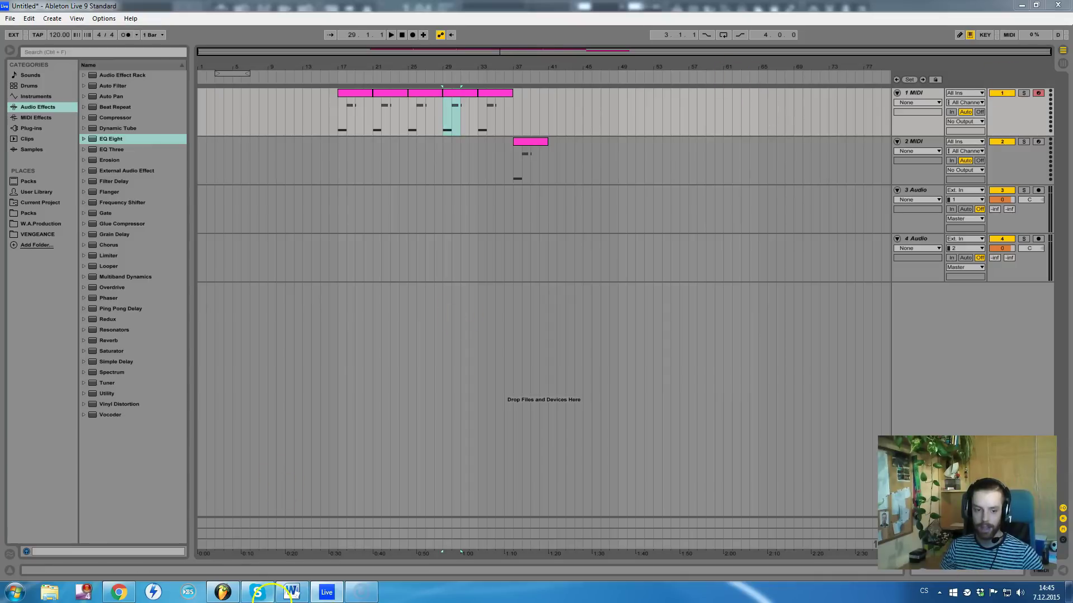
mouse_move(261, 598)
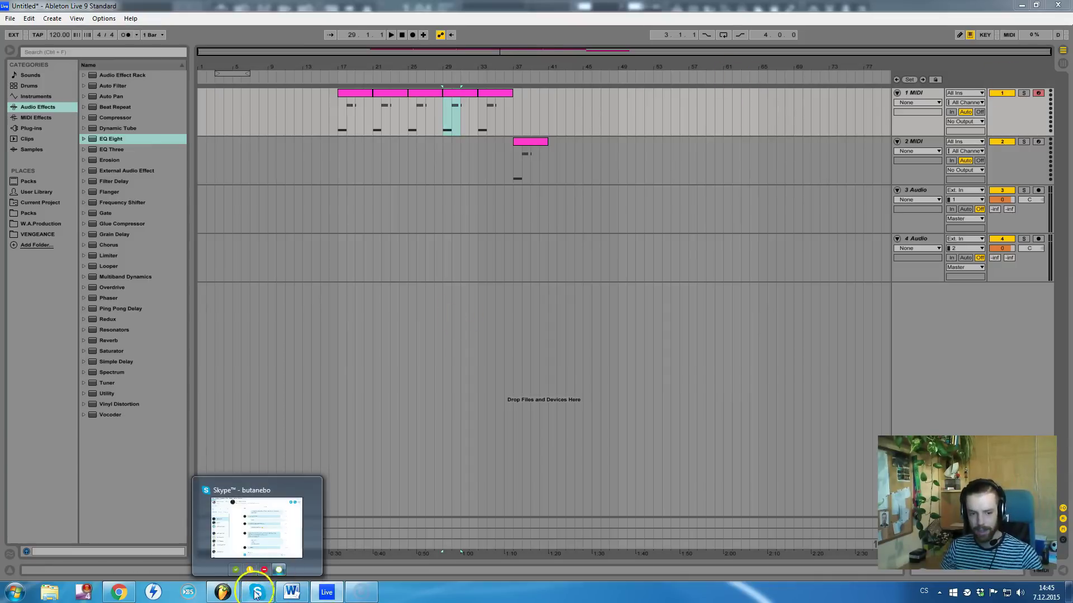
click(229, 596)
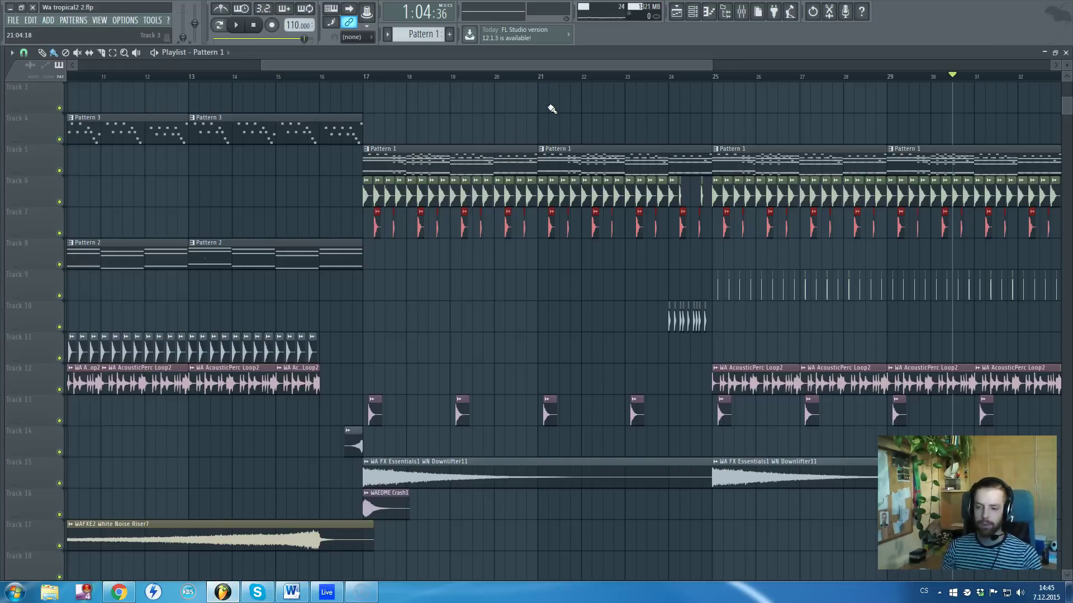
Examine the effect plugins offered for slot 4 of mixer Insert 23 and return to the playlist without choosing one
click(743, 13)
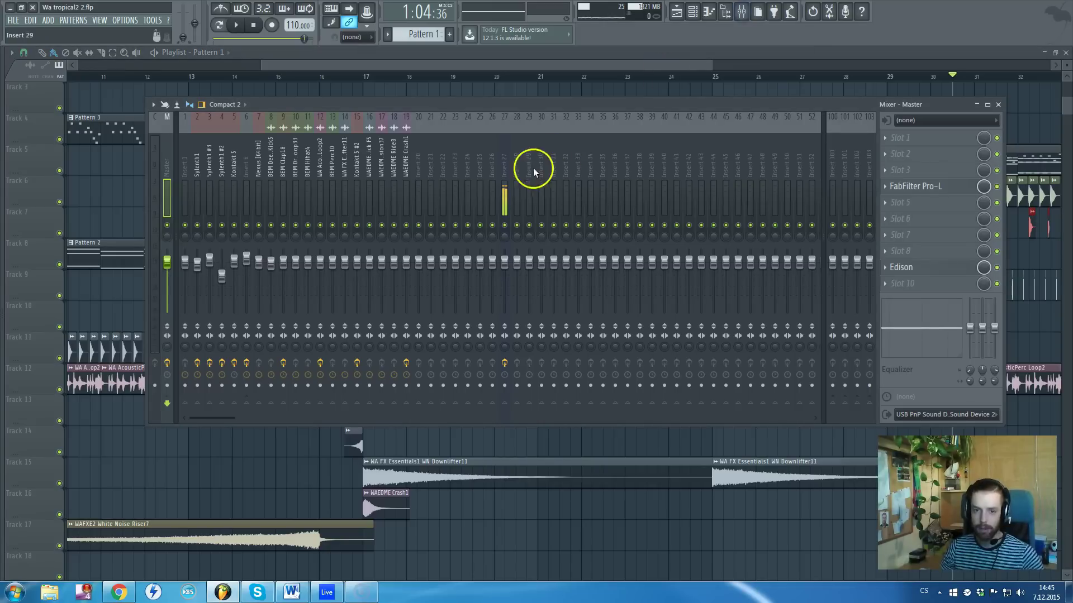
click(451, 178)
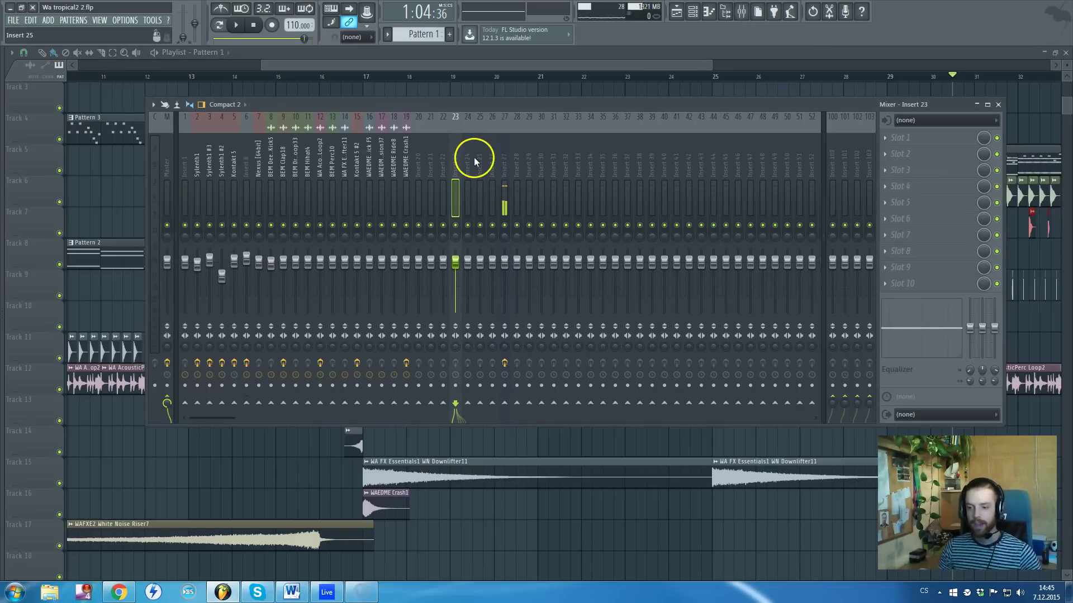
click(951, 187)
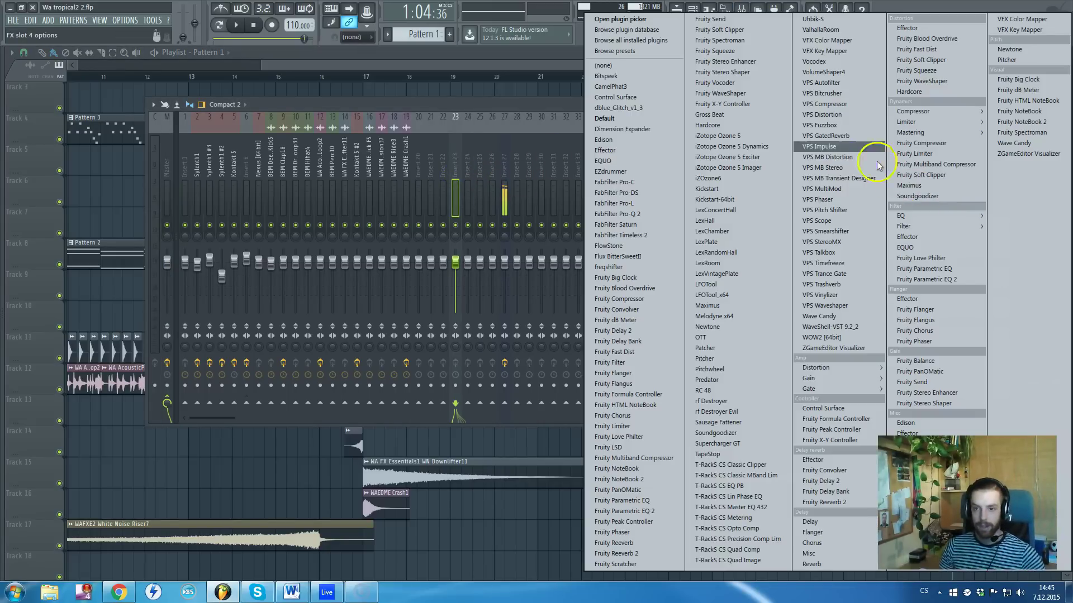
click(708, 157)
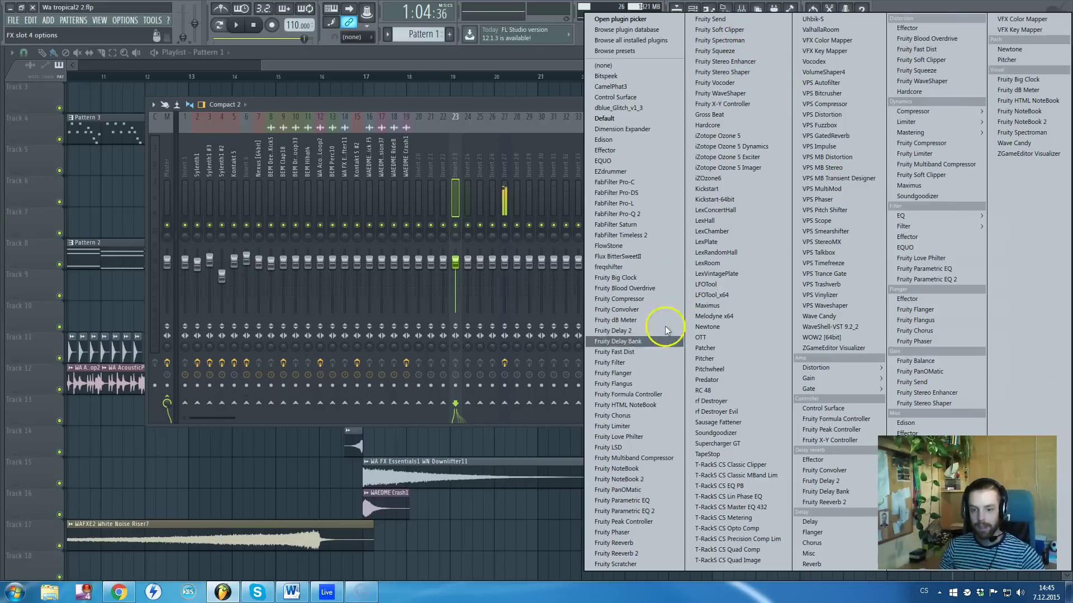
click(641, 361)
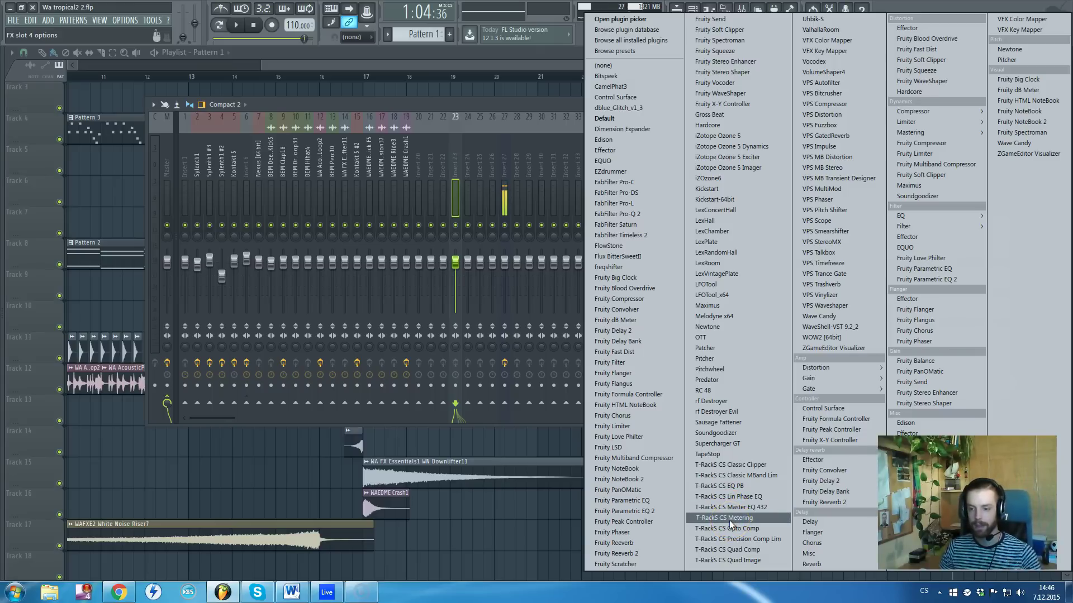
click(511, 106)
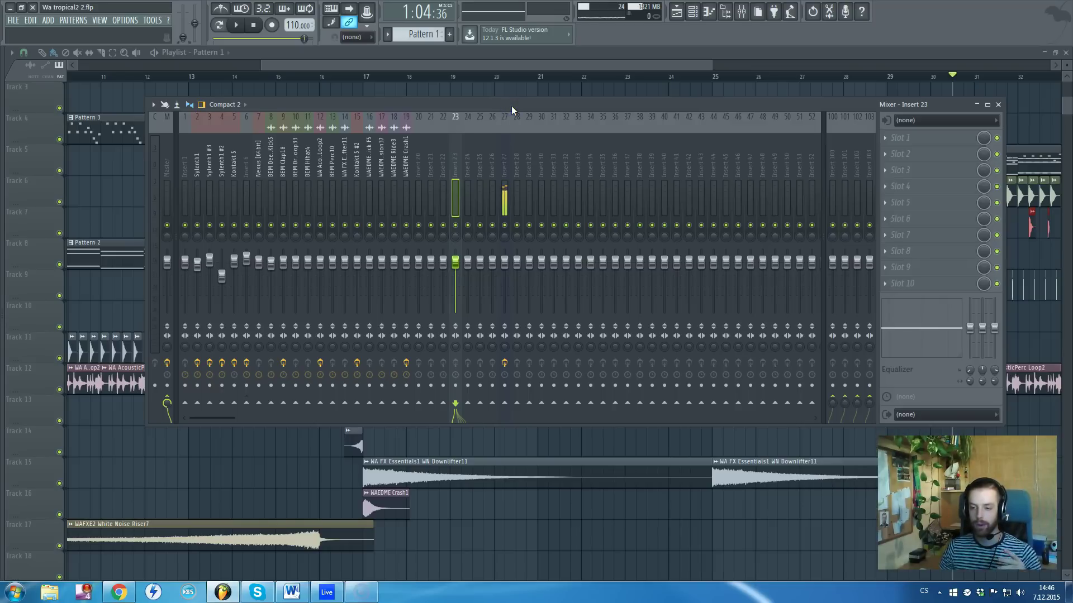
click(508, 65)
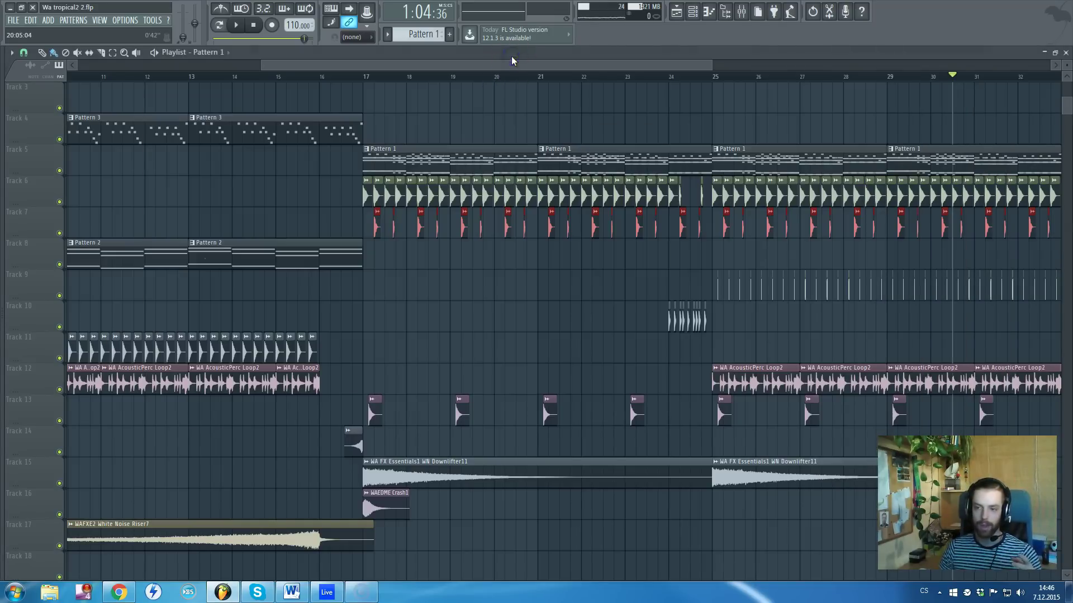
Switch to Ableton Live and select Multiband Dynamics in the list of audio effects
key(alt+Tab)
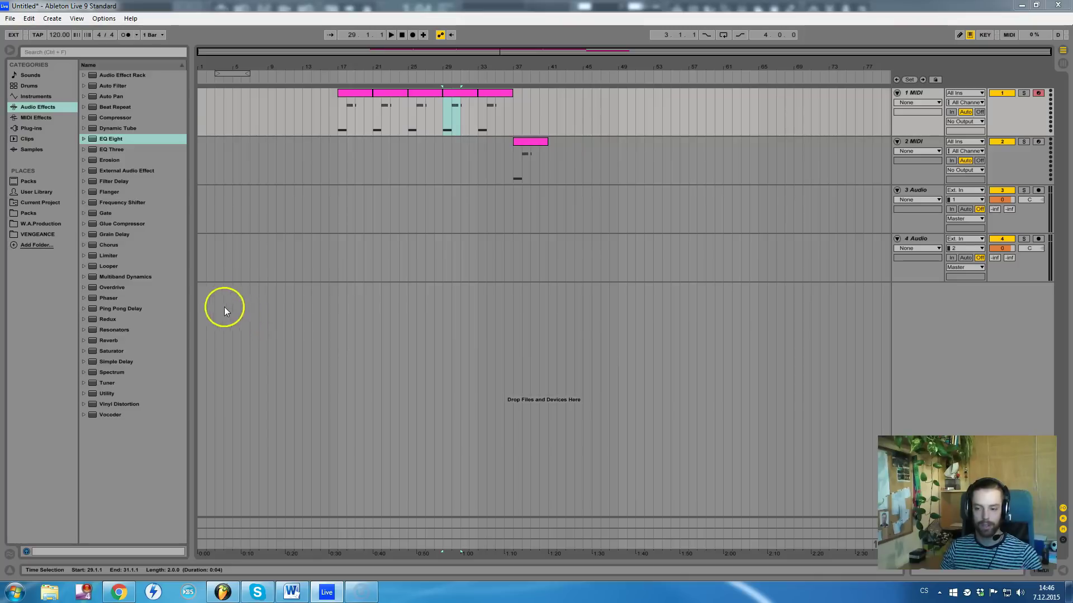
click(114, 313)
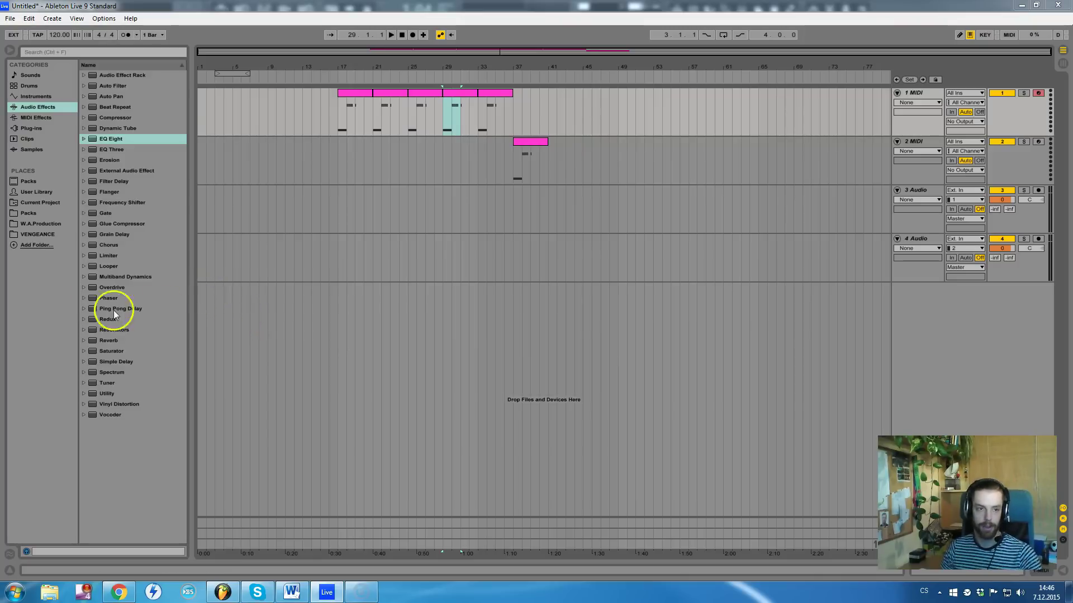
click(126, 280)
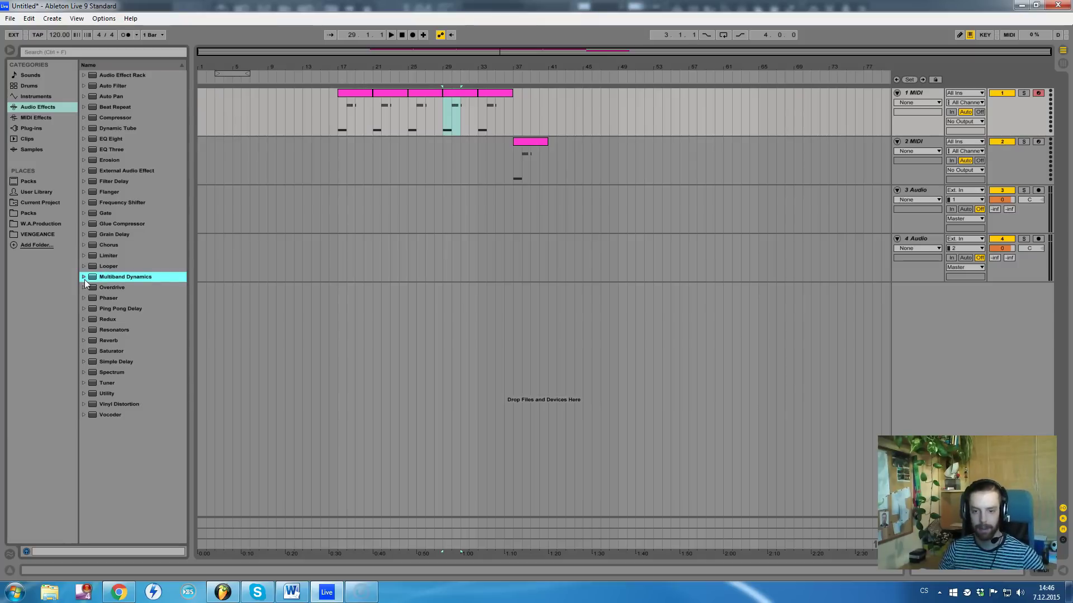
Switch to FL Studio and examine the effect plugins offered for slot 4 of mixer Insert 23 without choosing one
click(222, 592)
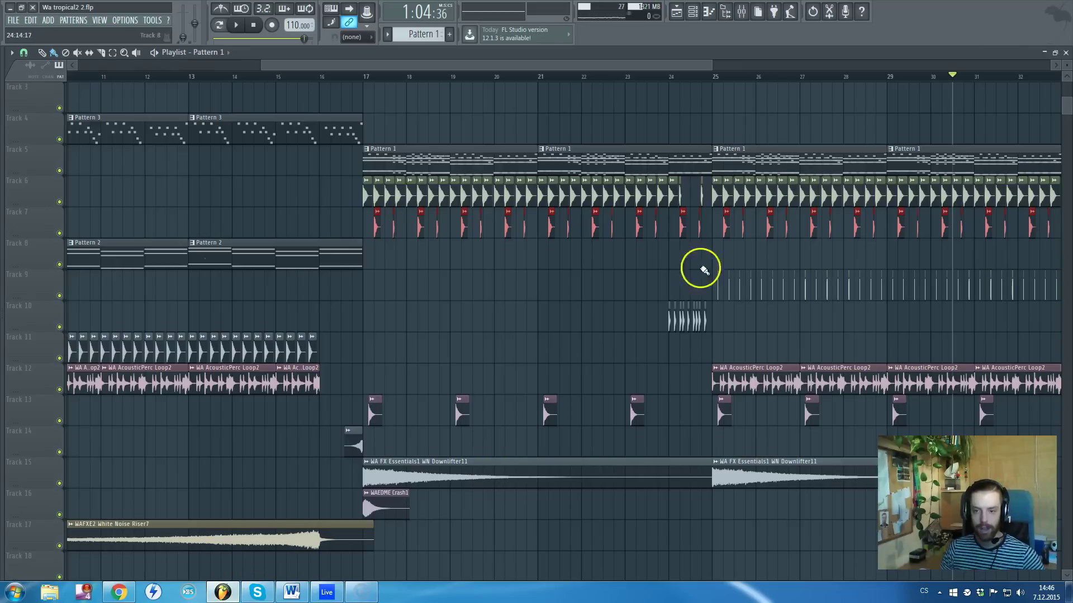
click(725, 13)
click(914, 183)
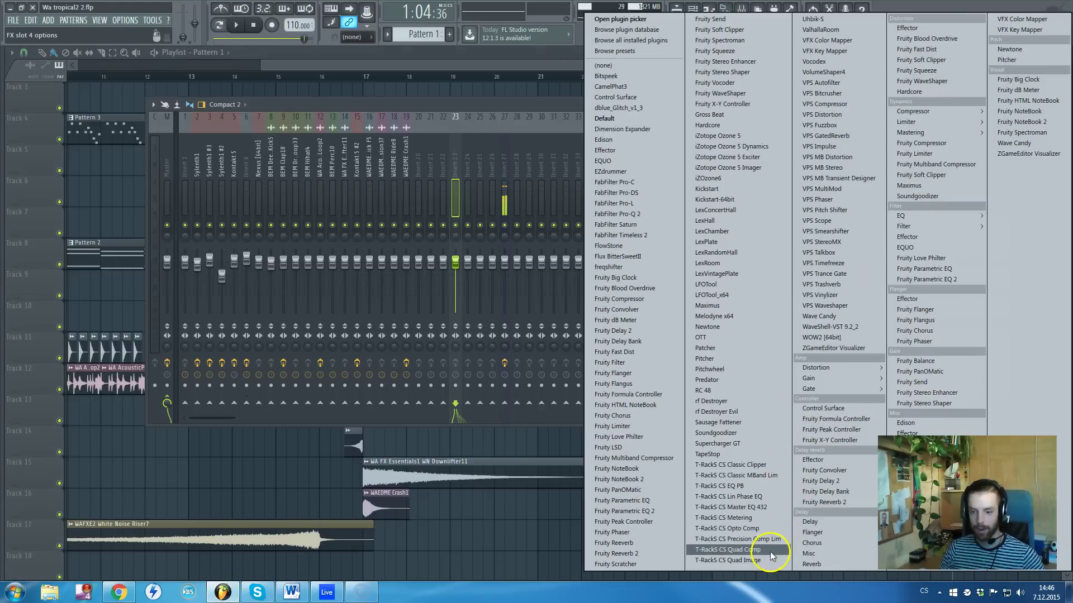
click(482, 108)
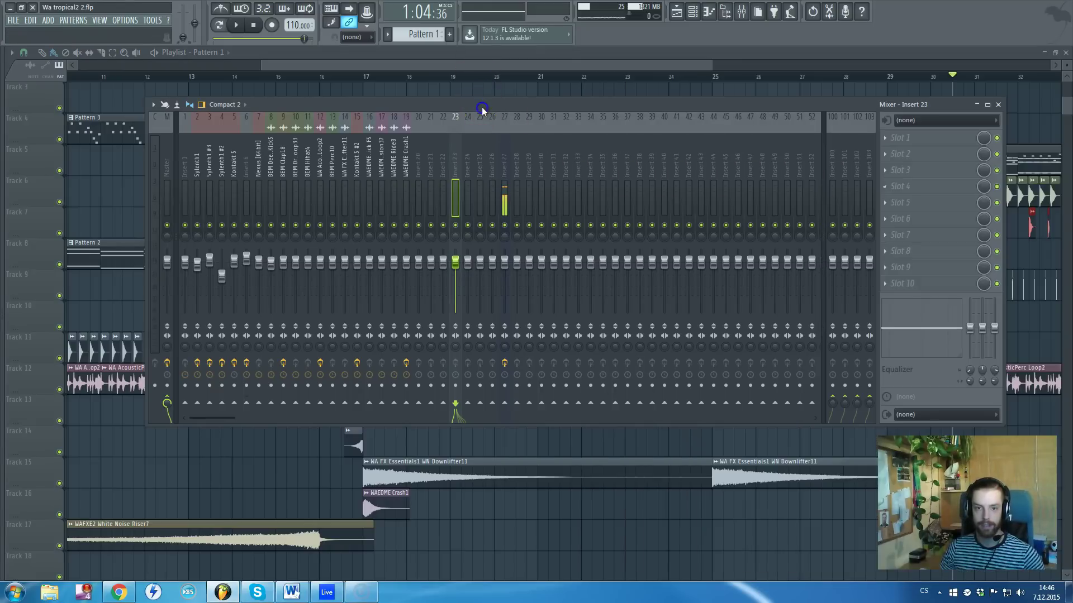
View Ableton Live's audio effects and arrangement again, and return to the FL Studio playlist
key(alt+Tab)
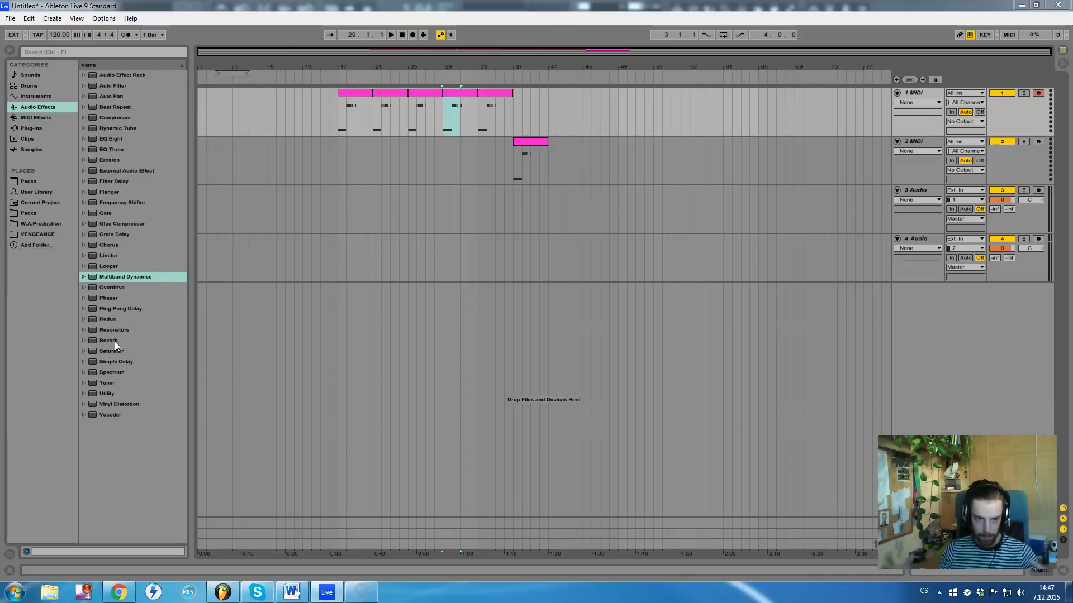
click(1020, 5)
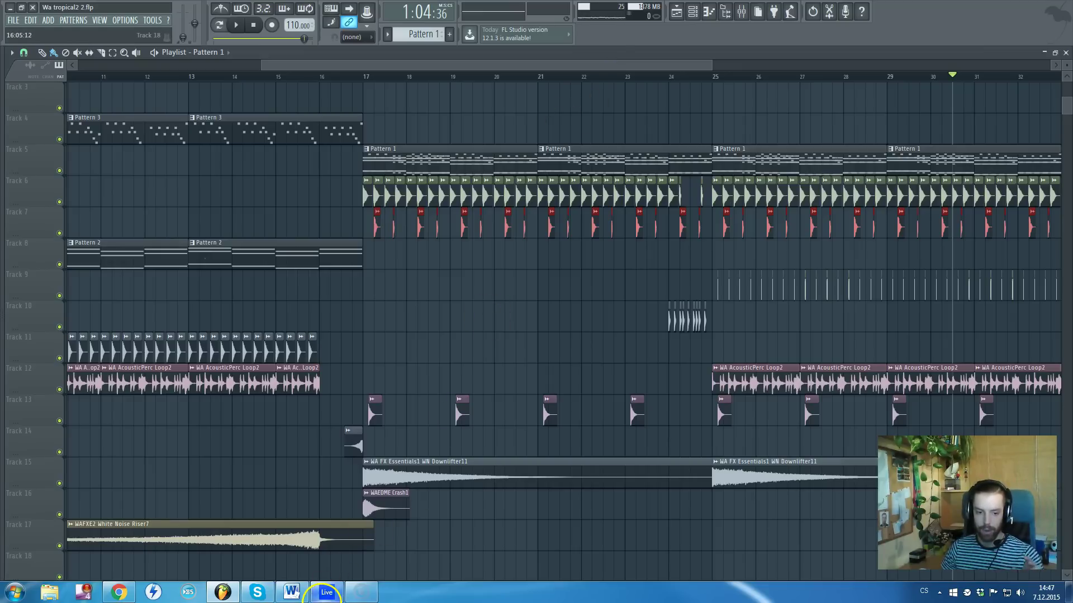
click(327, 593)
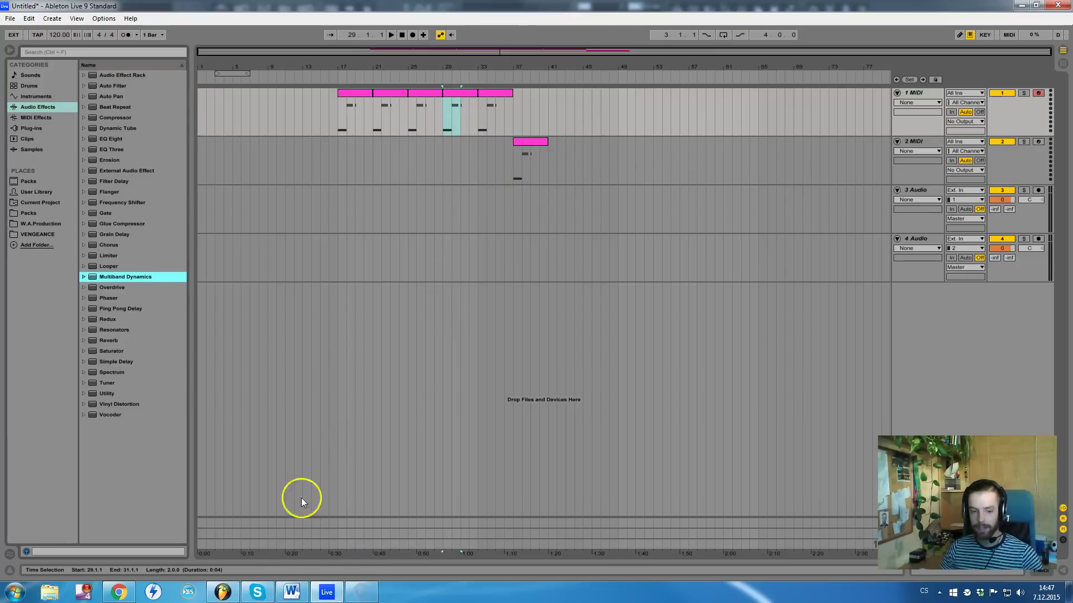
click(222, 593)
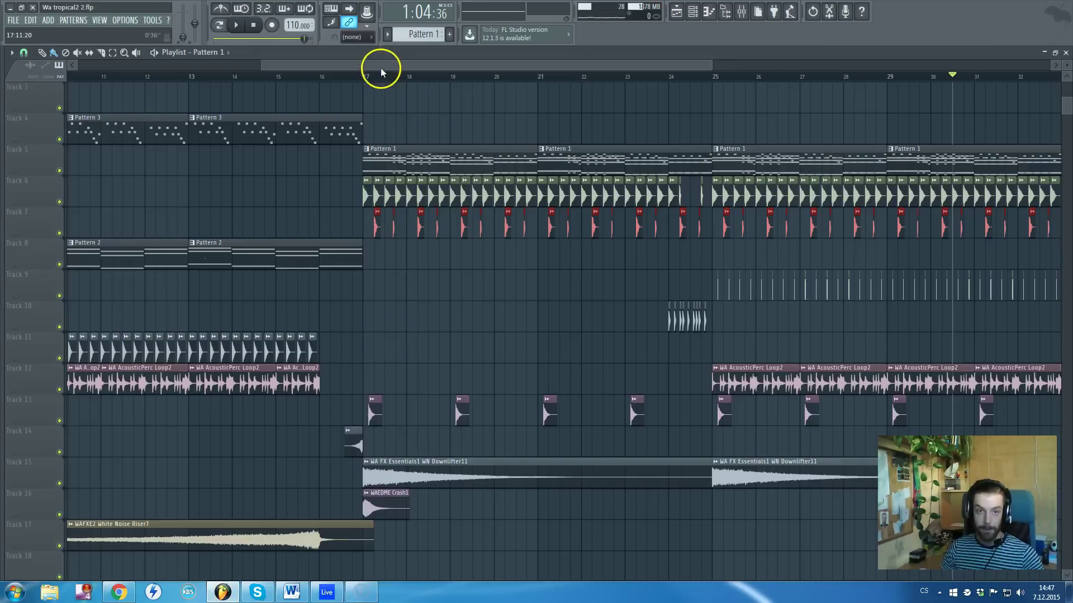
View the channel settings of the WA AcousticPerc Loop2 clip on playlist track 12 and close them
scroll(371, 119, down, 3)
scroll(276, 256, down, 5)
scroll(265, 324, up, 3)
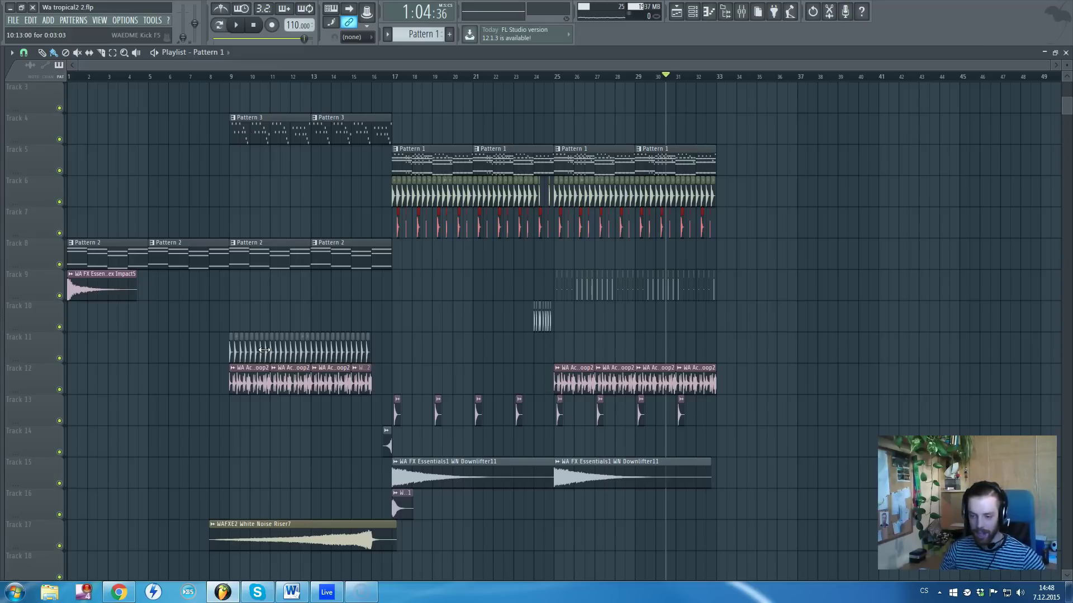
double_click(286, 387)
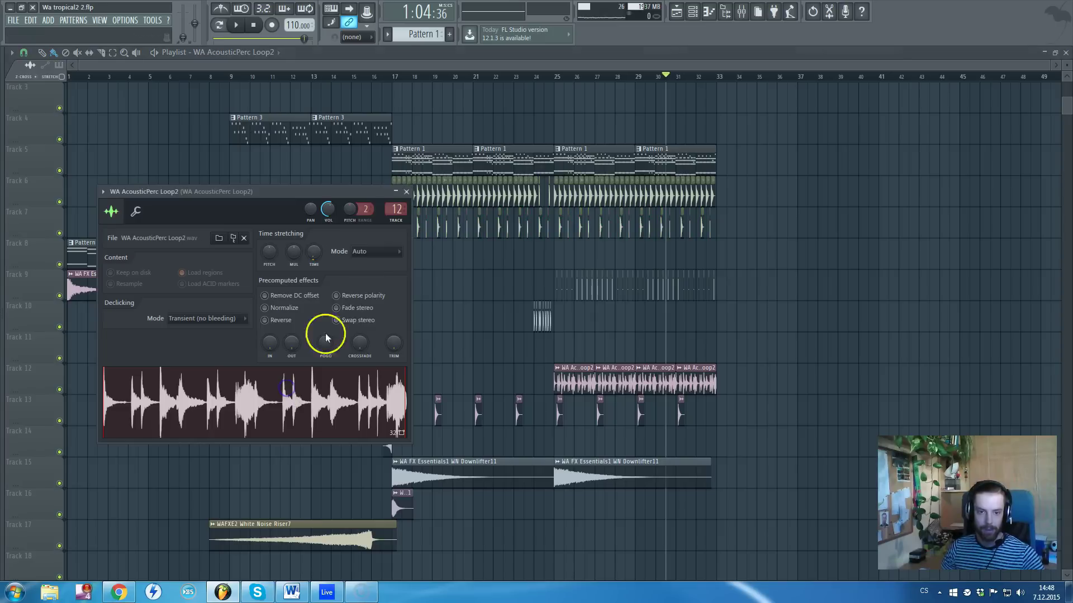
click(407, 192)
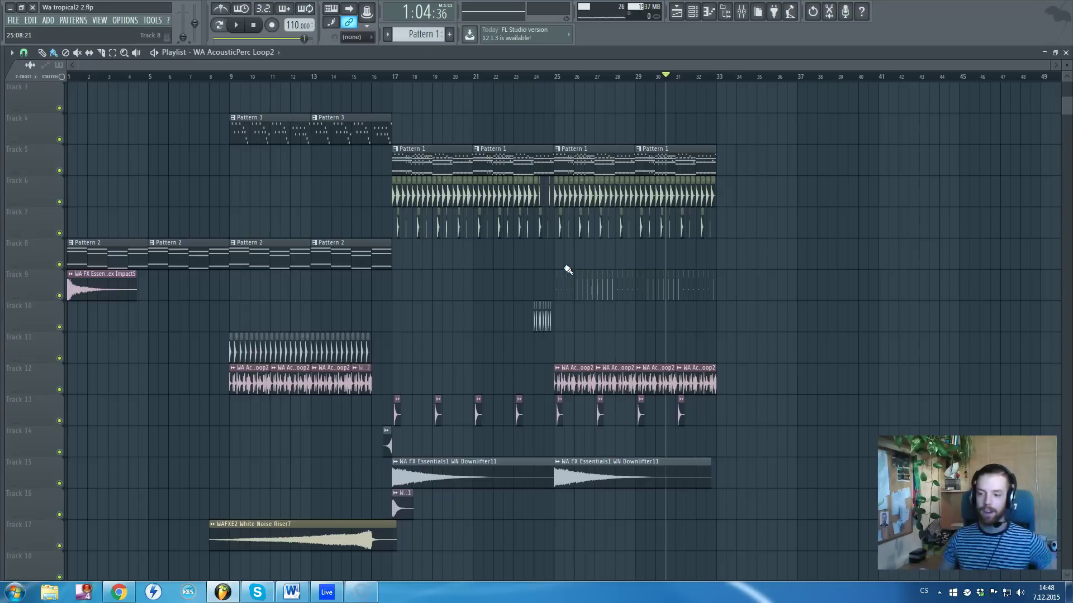
View the audio channels in the channel rack in place of the playlist twice, bringing the playlist back each time
click(570, 173)
click(511, 331)
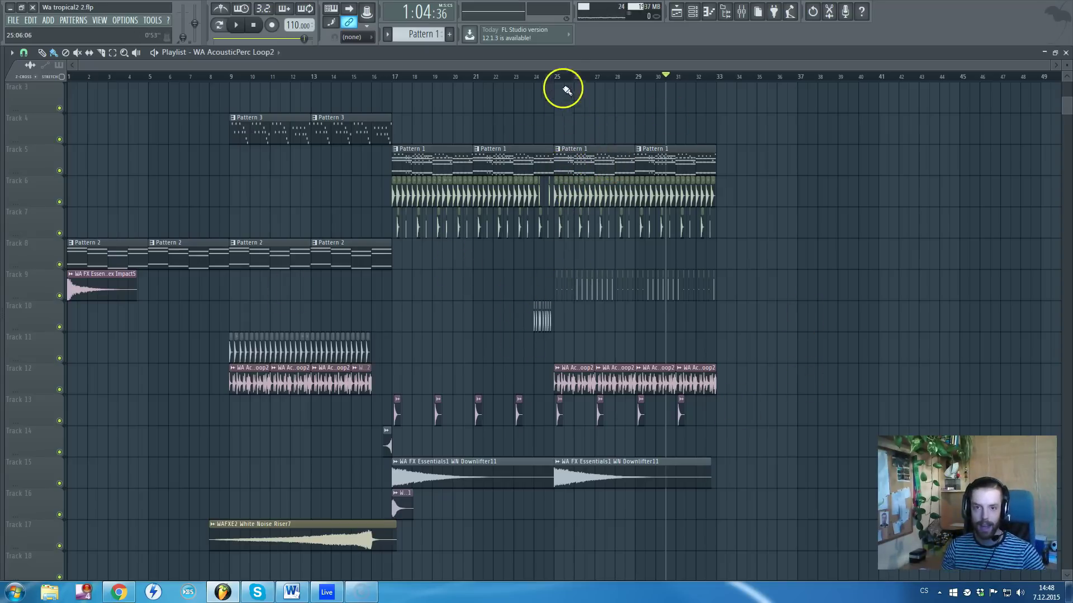
key(F5)
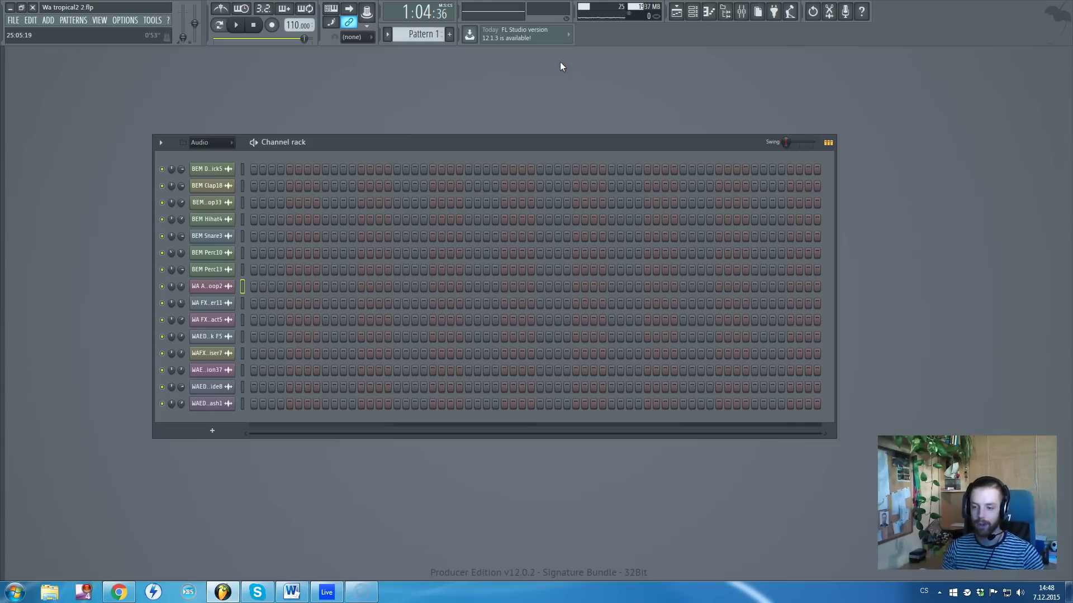
click(393, 48)
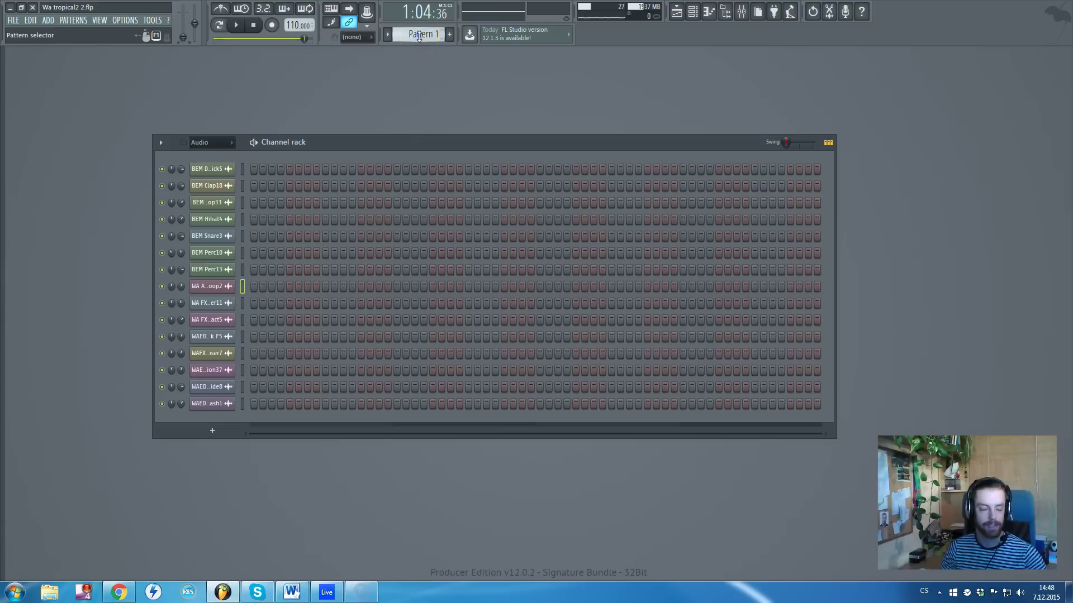
key(F5)
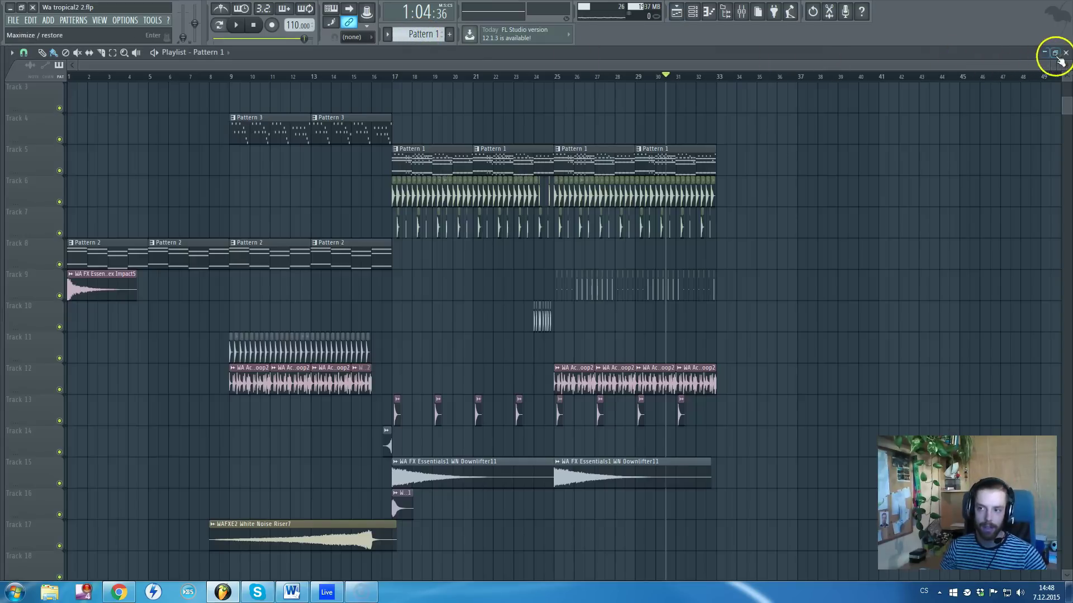
click(1055, 53)
click(724, 143)
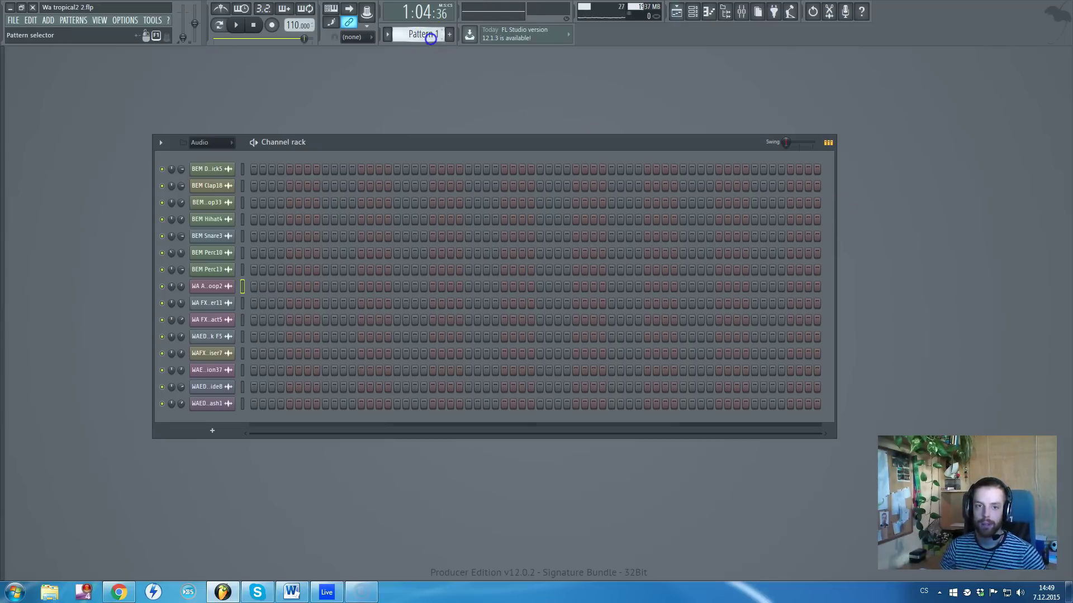
key(F5)
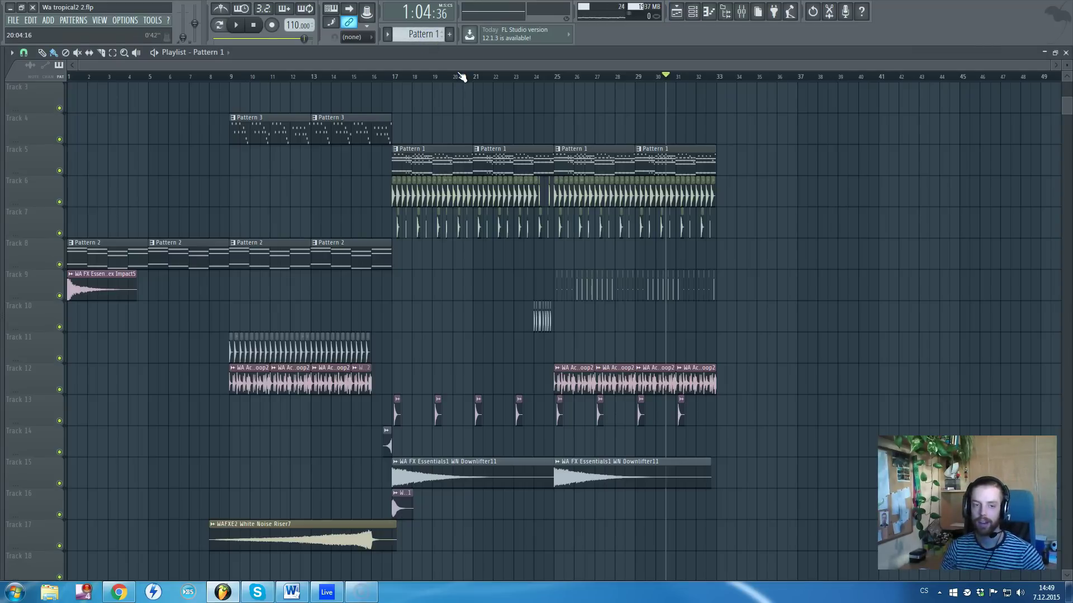
click(497, 156)
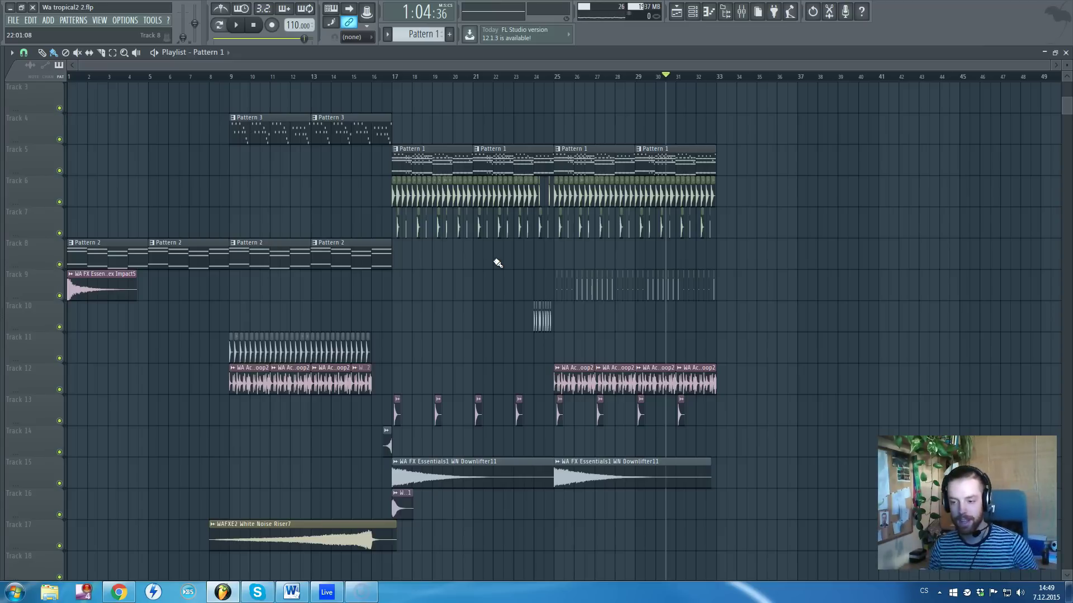
click(479, 159)
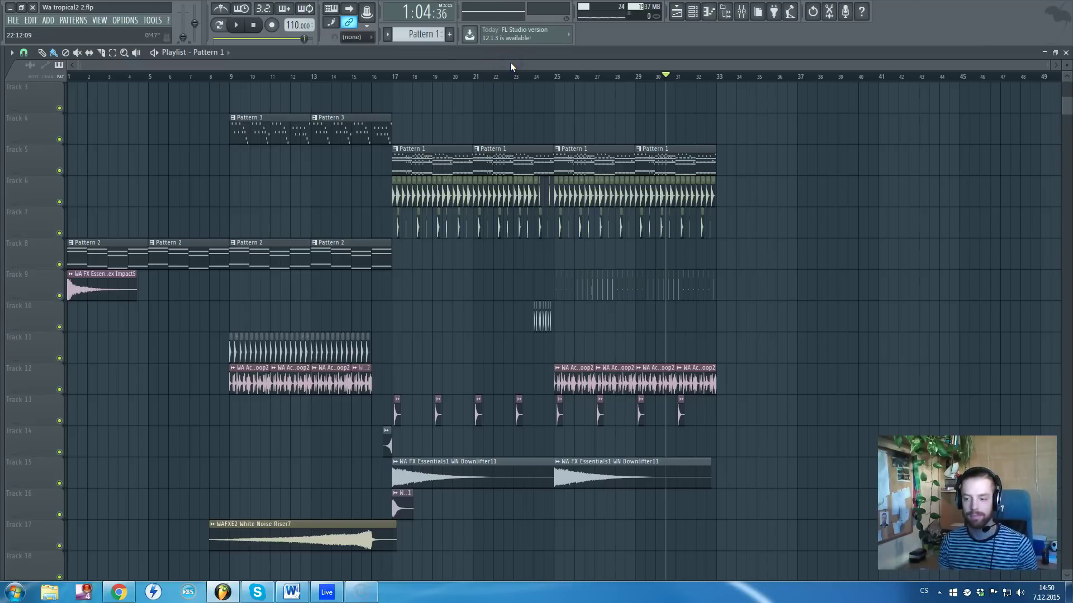
Play the arrangement from bar 17 in the playlist and stop playback
click(391, 78)
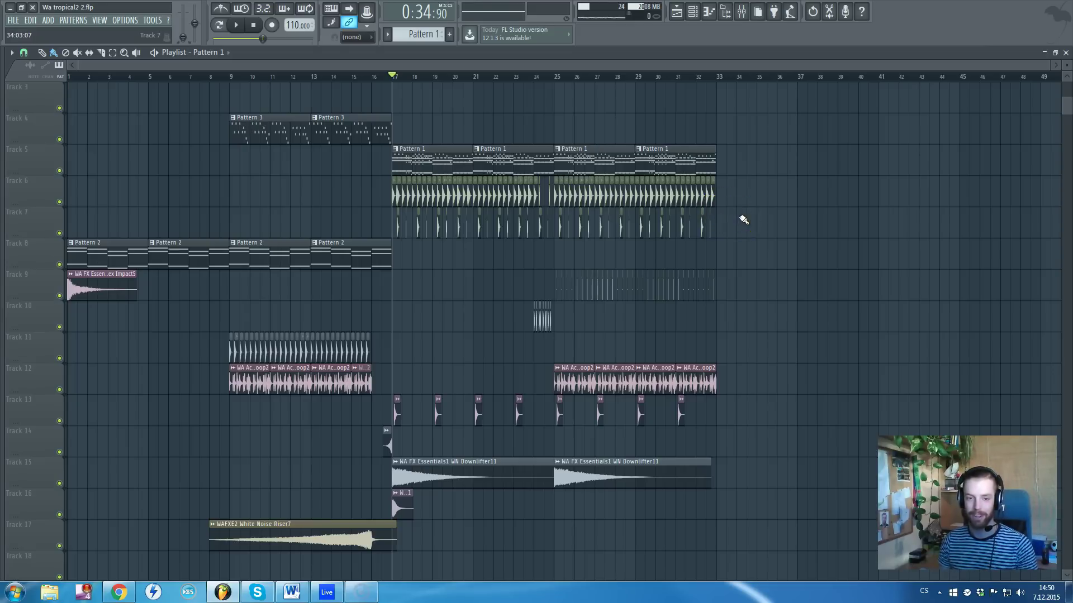
key(space)
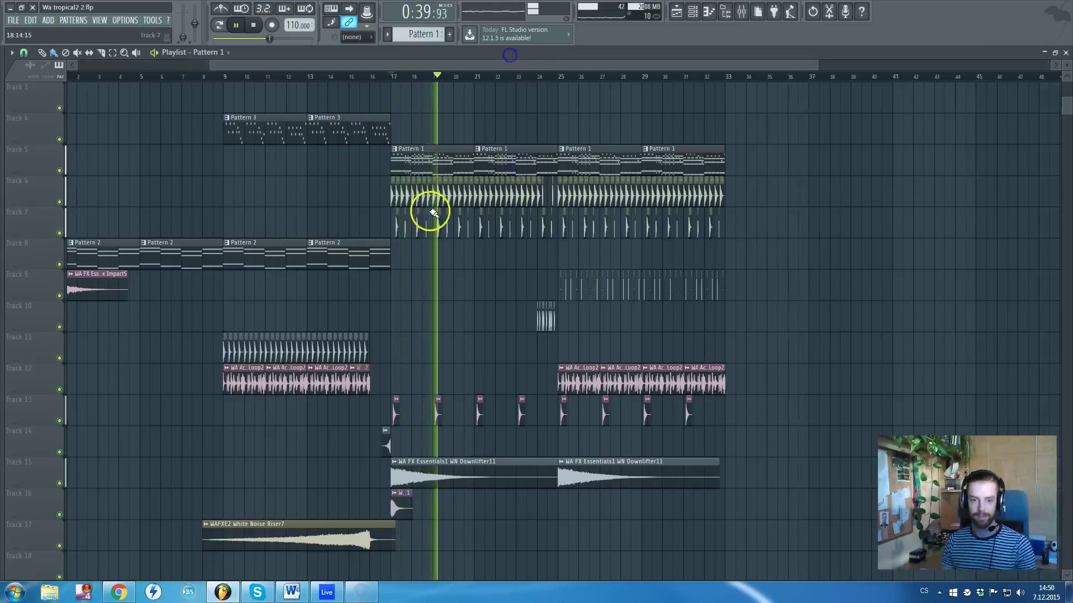
scroll(434, 224, up, 5)
scroll(510, 292, down, 5)
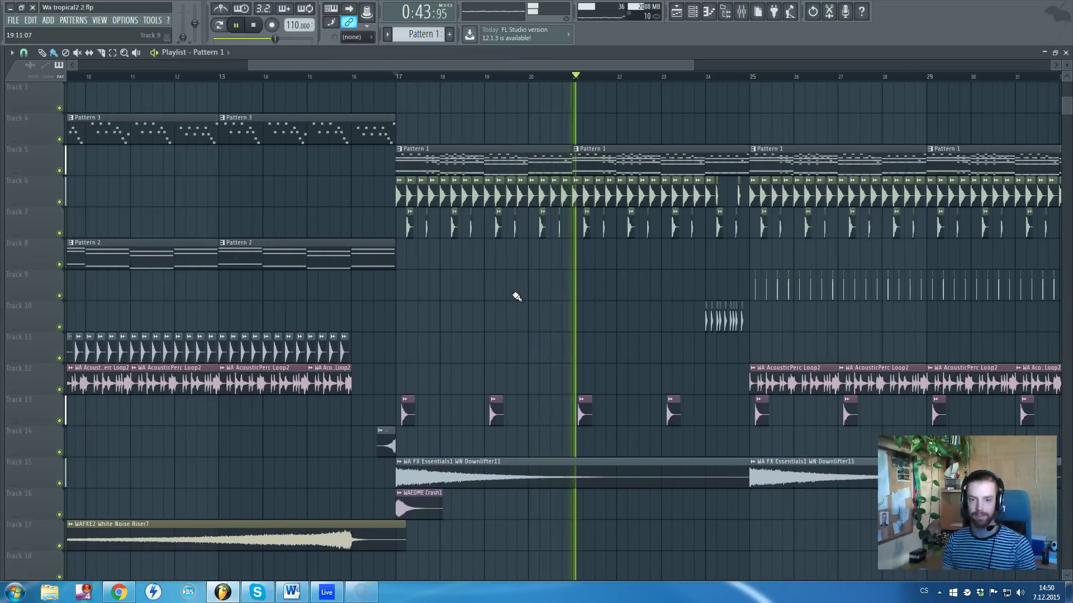
scroll(515, 297, down, 3)
scroll(759, 331, up, 3)
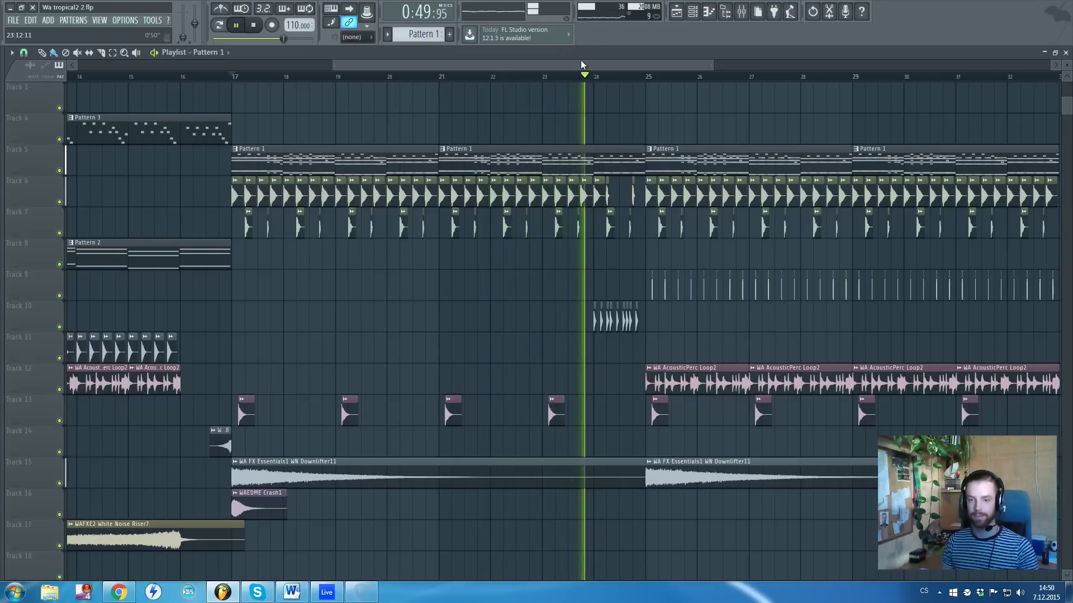
drag(584, 59, 594, 130)
key(space)
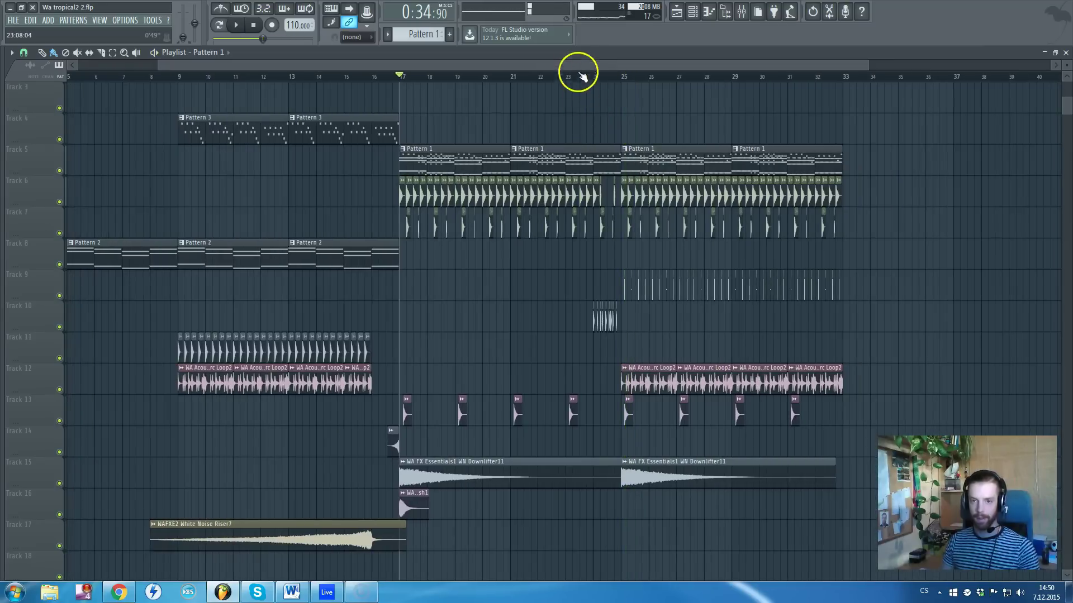
Show the Unsorted channels in the channel rack instead of the Audio ones, and bring the playlist back
key(F6)
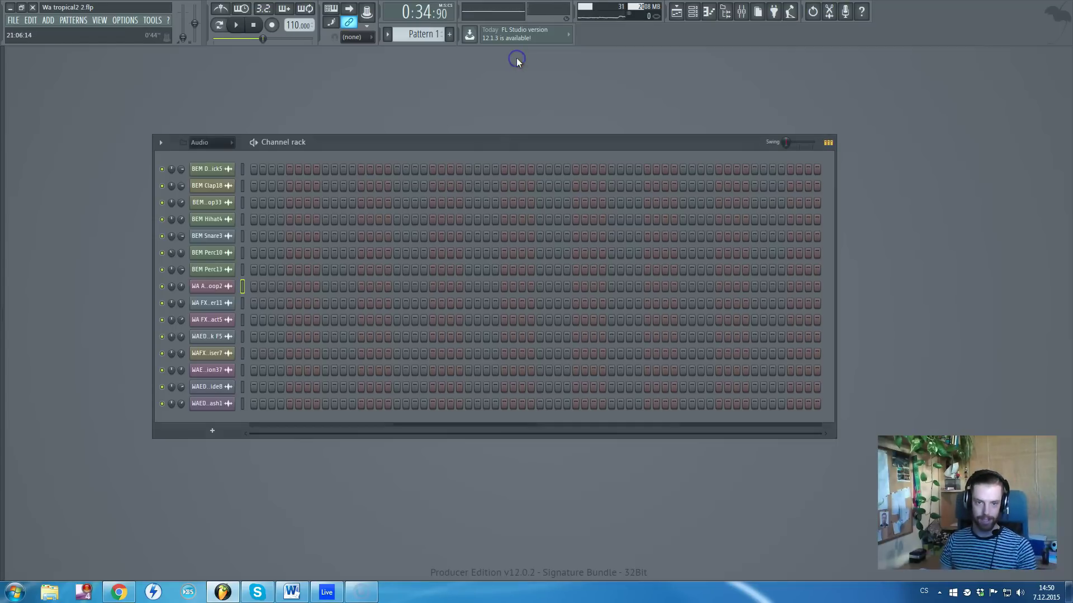
click(224, 142)
click(215, 190)
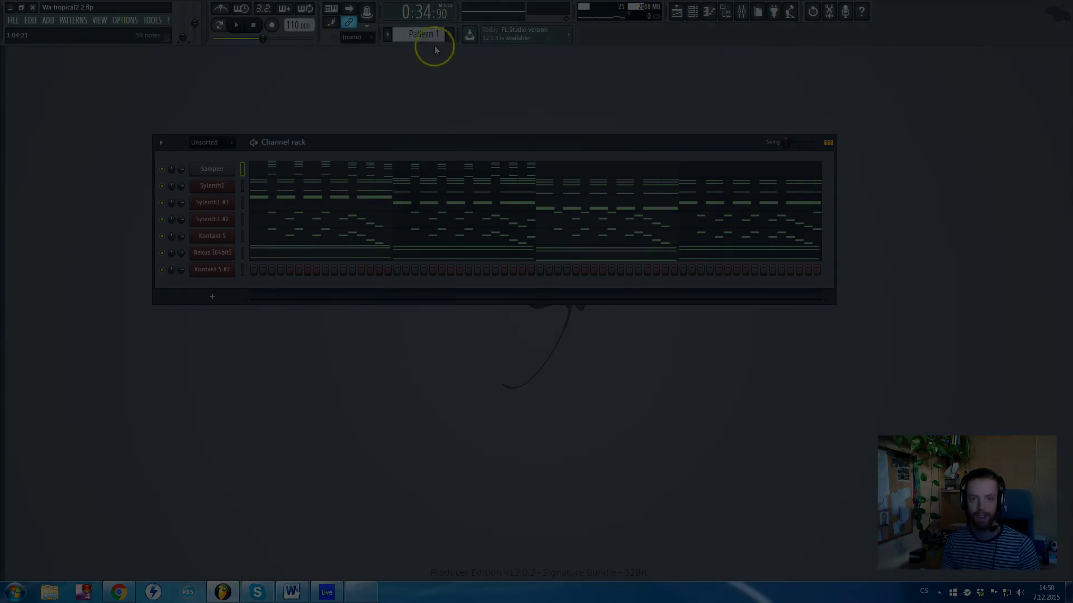
key(F5)
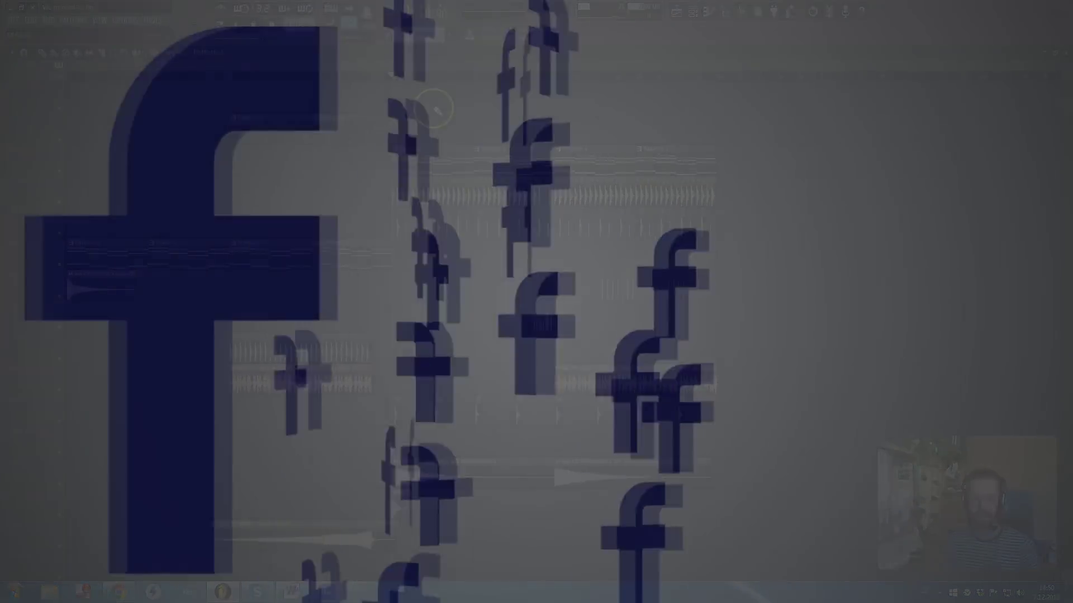